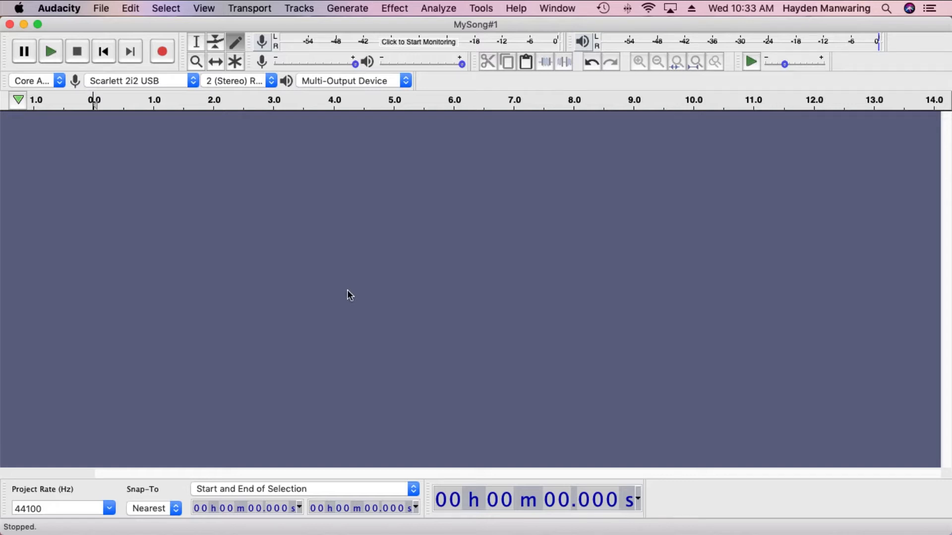
Import the audio file MySong#1.mp3 from the Downloads folder into the project
{"action": "left_click", "coordinate": [99, 10]}
{"action": "mouse_move", "coordinate": [146, 122]}
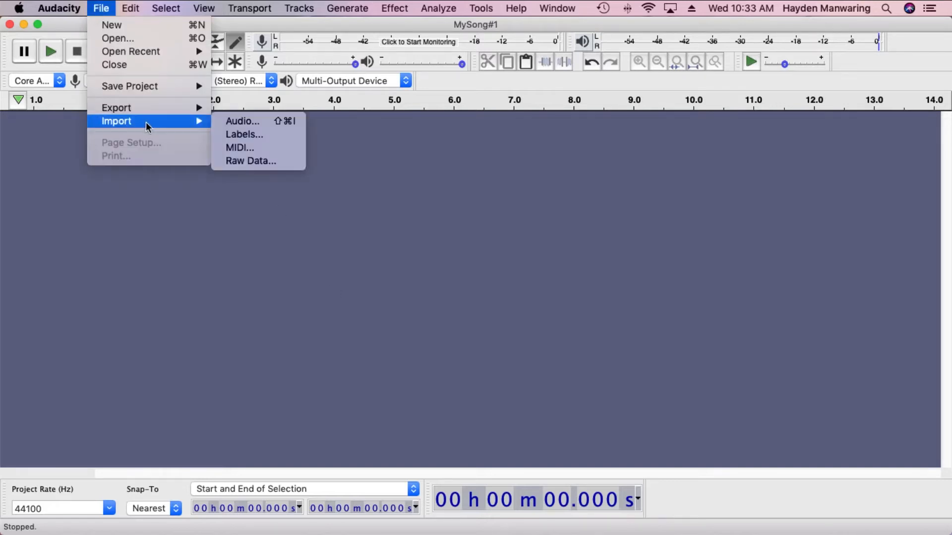
{"action": "left_click", "coordinate": [243, 122]}
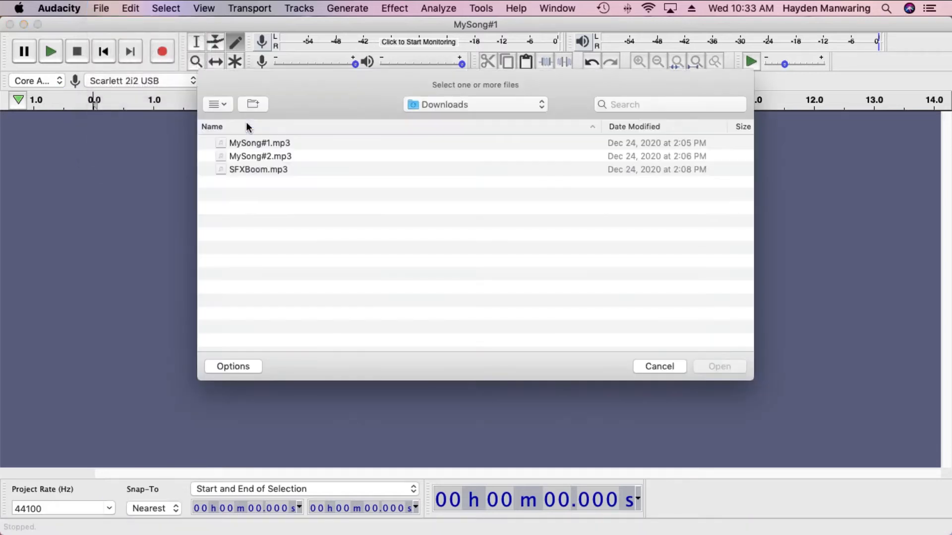
{"action": "left_click", "coordinate": [471, 104]}
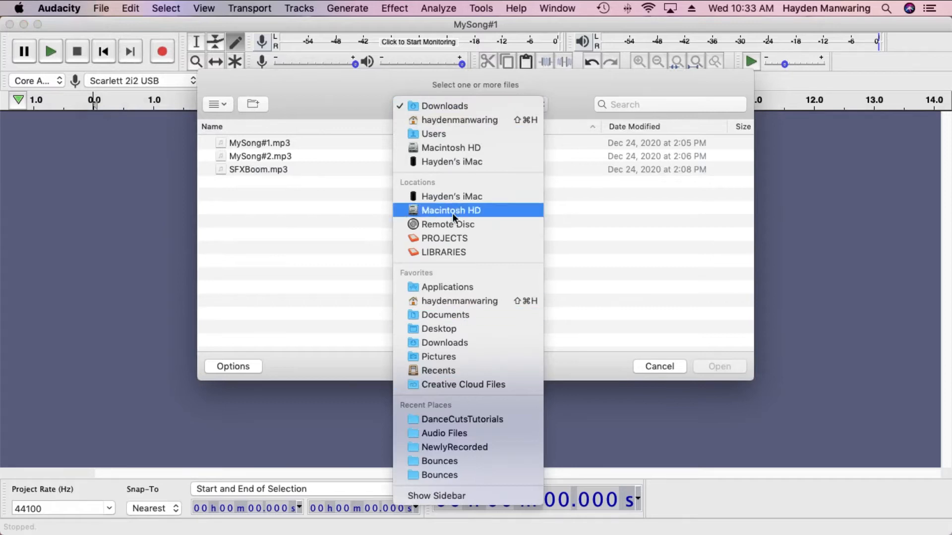
{"action": "left_click", "coordinate": [436, 104]}
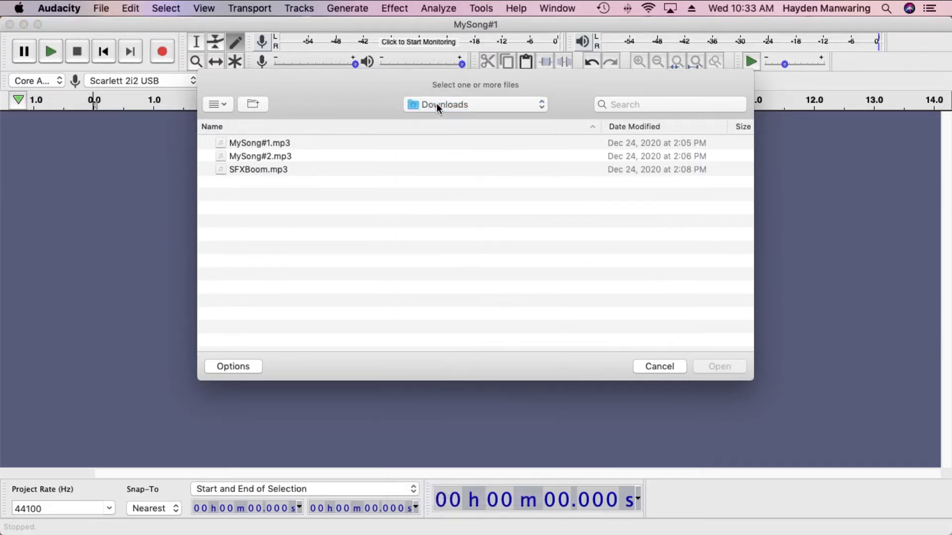
{"action": "left_click", "coordinate": [262, 143]}
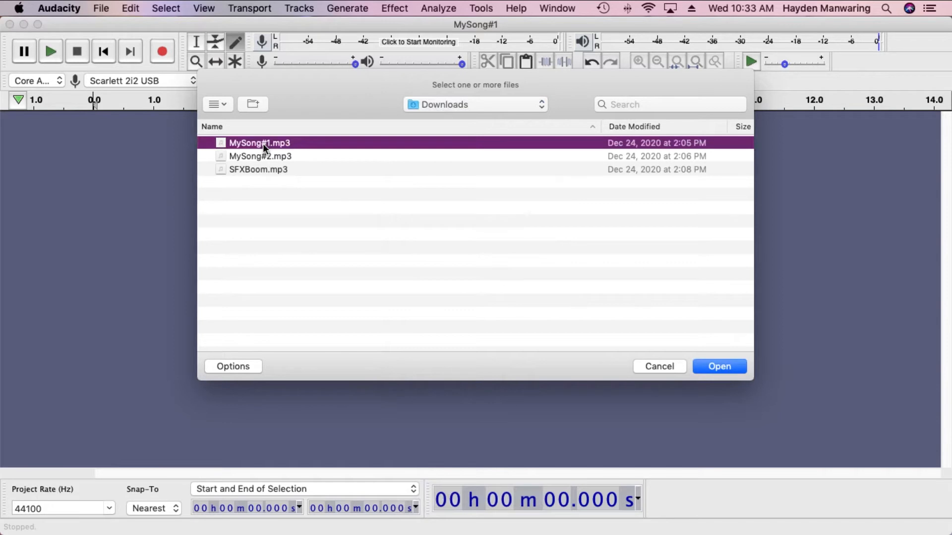
{"action": "left_click", "coordinate": [732, 365]}
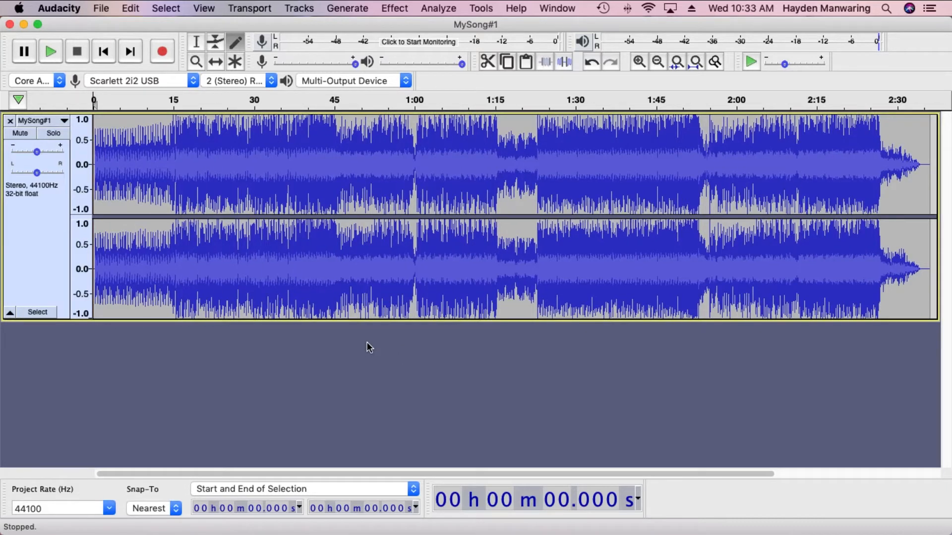
Add SFXBoom.mp3 from the Downloads folder in Finder as a second track and close the Finder window
{"action": "mouse_move", "coordinate": [116, 533]}
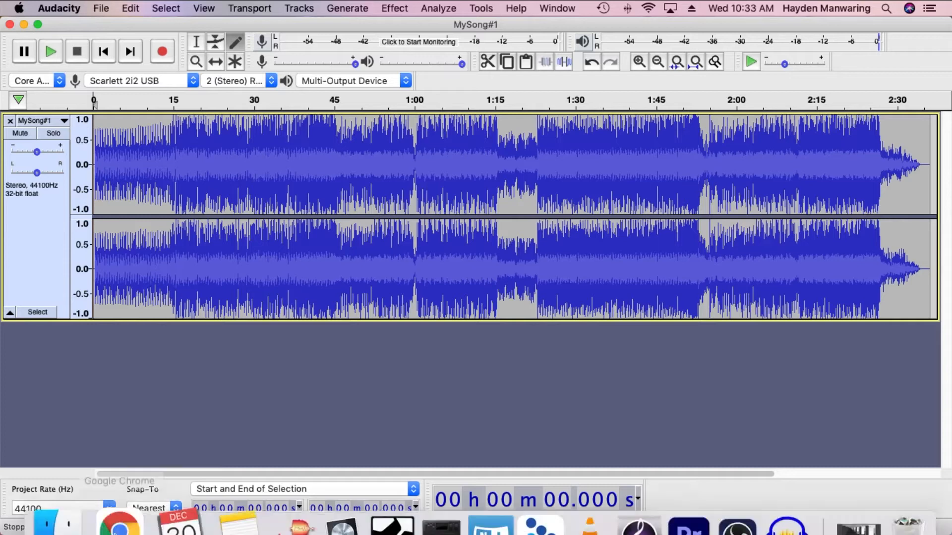
{"action": "left_click", "coordinate": [70, 513]}
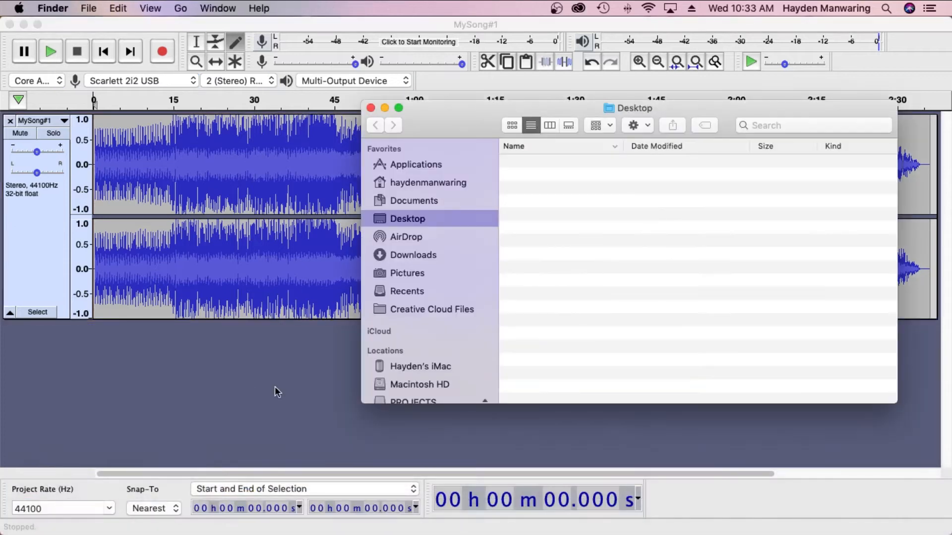
{"action": "scroll", "coordinate": [275, 388], "scroll_direction": "right", "scroll_amount": 1}
{"action": "left_click", "coordinate": [409, 255]}
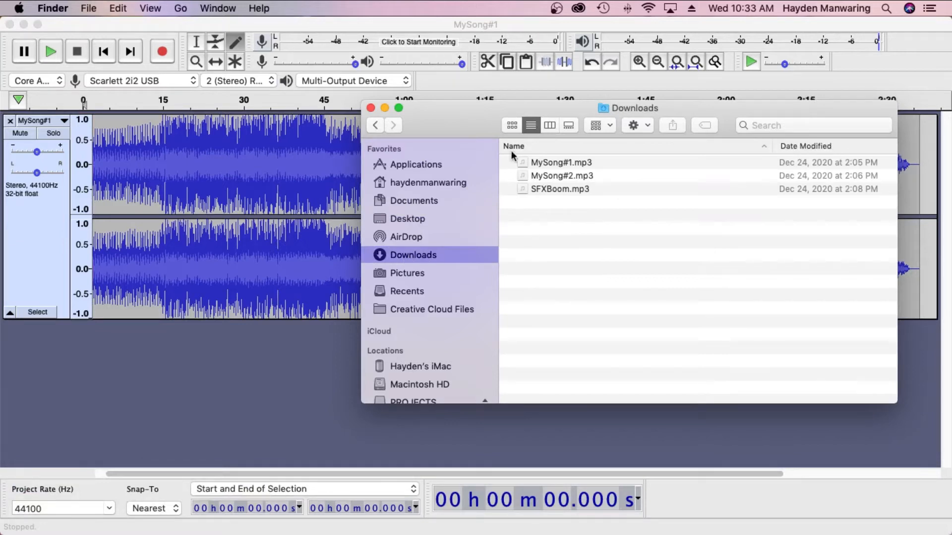
{"action": "left_click_drag", "start_coordinate": [461, 118], "coordinate": [502, 108]}
{"action": "left_click", "coordinate": [594, 179]}
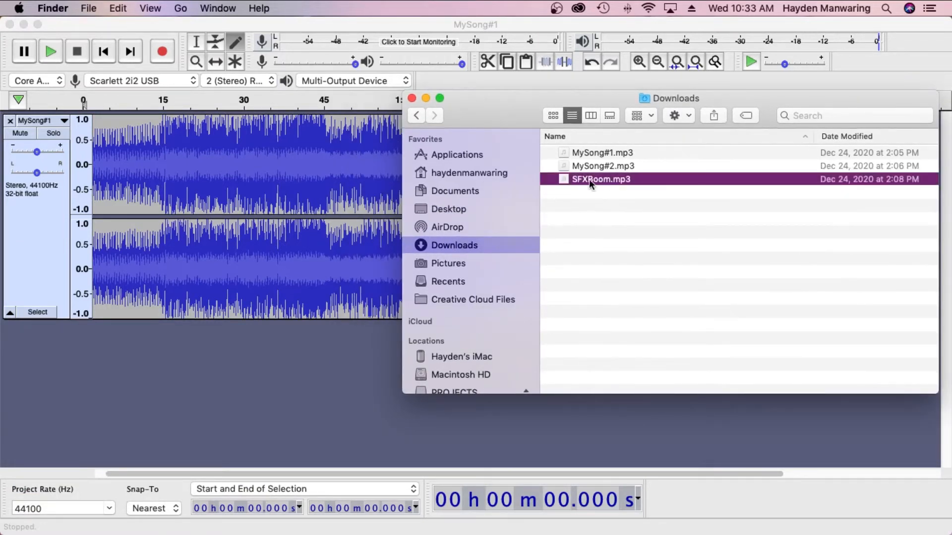
{"action": "left_click_drag", "start_coordinate": [535, 204], "coordinate": [239, 367]}
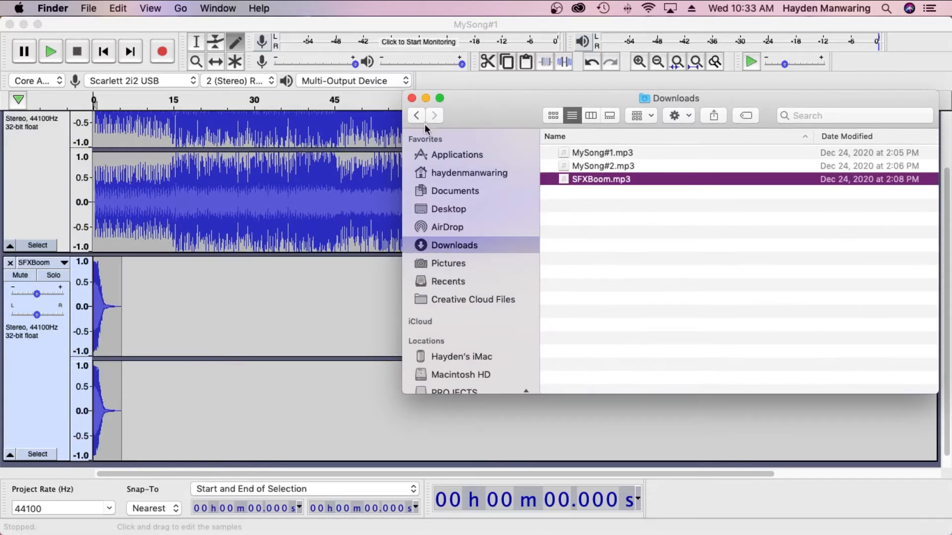
{"action": "left_click", "coordinate": [412, 98]}
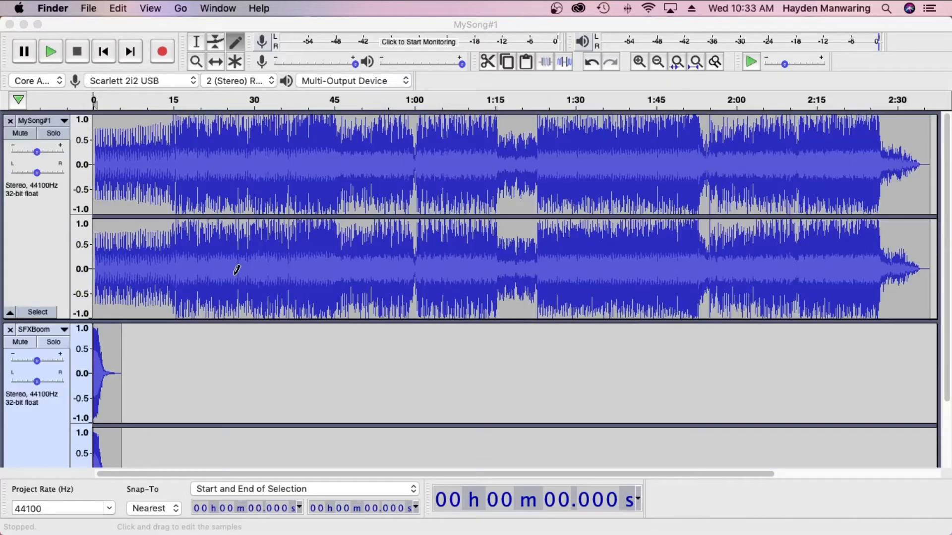
Reduce the heights of the MySong#1 and SFXBoom tracks so both fit fully in the project window
{"action": "scroll", "coordinate": [297, 334], "scroll_direction": "down", "scroll_amount": 3}
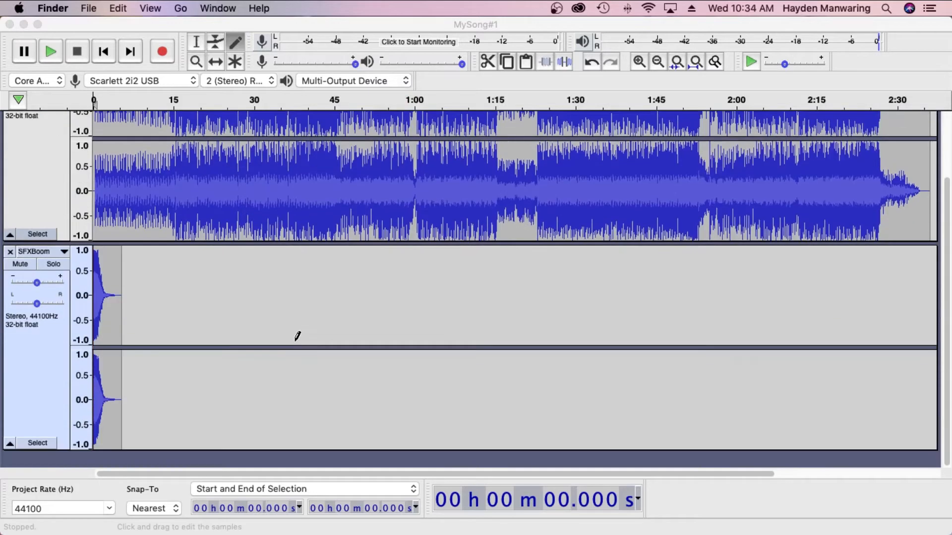
{"action": "scroll", "coordinate": [296, 318], "scroll_direction": "up", "scroll_amount": 3}
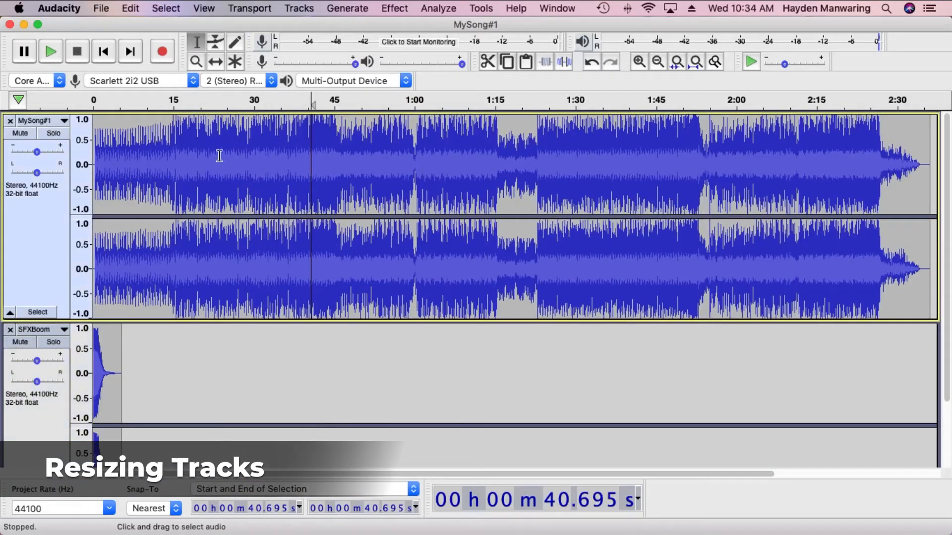
{"action": "left_click", "coordinate": [219, 157]}
{"action": "left_click", "coordinate": [401, 156]}
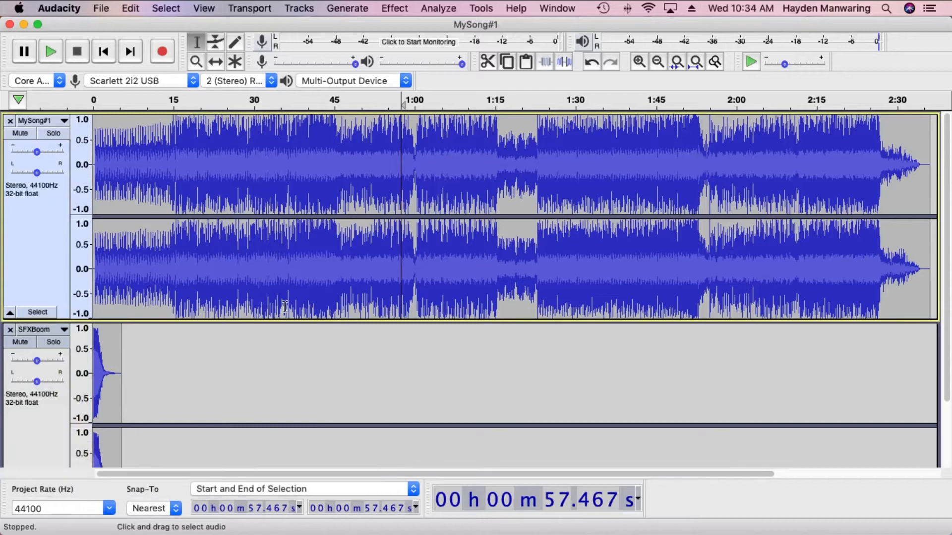
{"action": "left_click_drag", "start_coordinate": [285, 321], "coordinate": [287, 235]}
{"action": "left_click", "coordinate": [287, 393]}
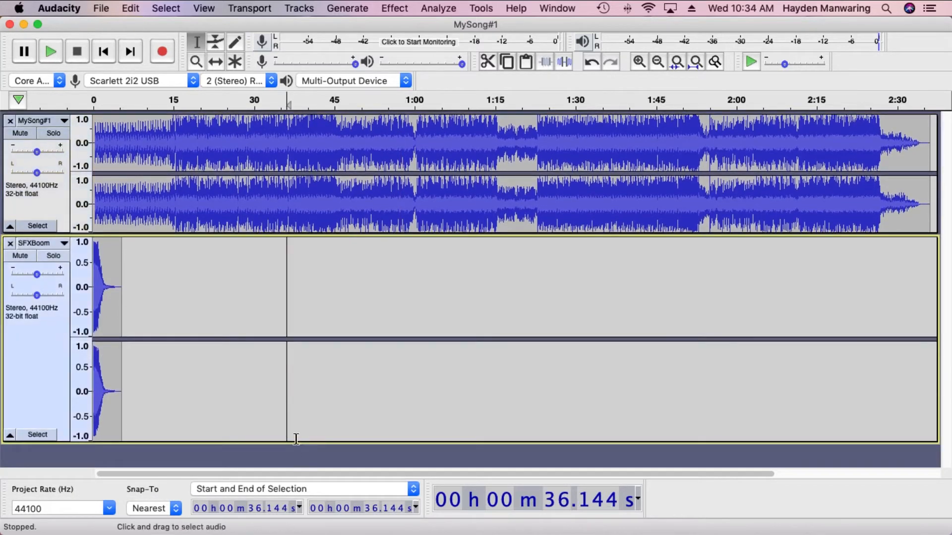
{"action": "left_click_drag", "start_coordinate": [294, 443], "coordinate": [297, 353]}
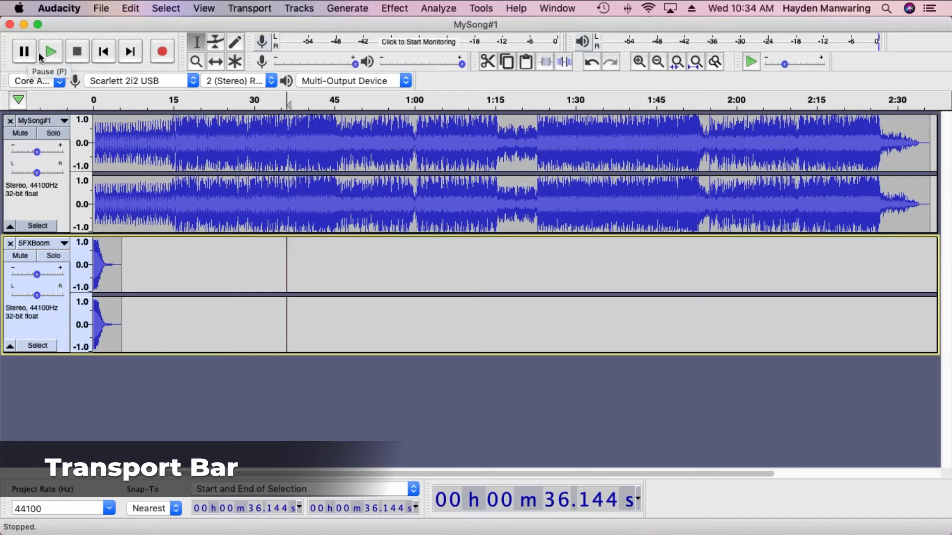
Place the playback cursor at about 1:00 in MySong#1, play a few seconds from there and stop playback
{"action": "left_click", "coordinate": [135, 132]}
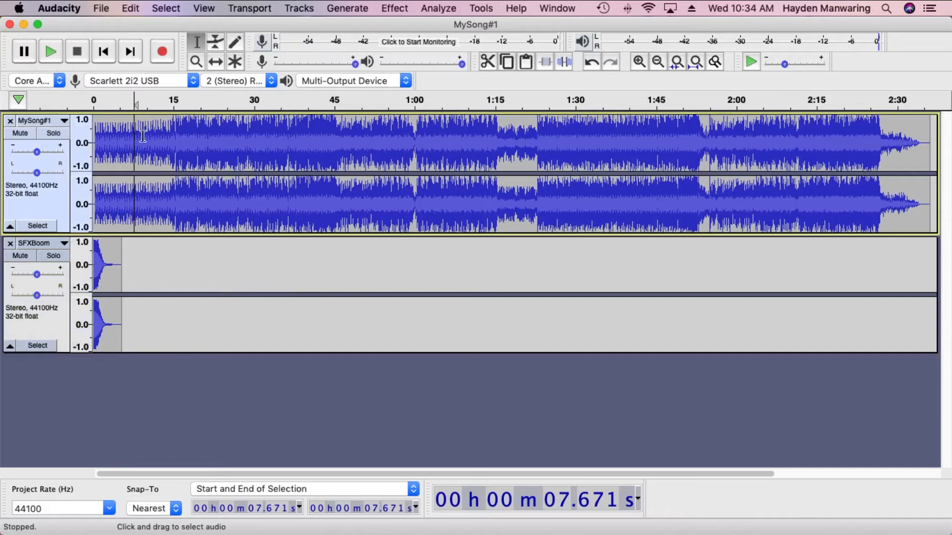
{"action": "left_click", "coordinate": [312, 148]}
{"action": "left_click", "coordinate": [486, 148]}
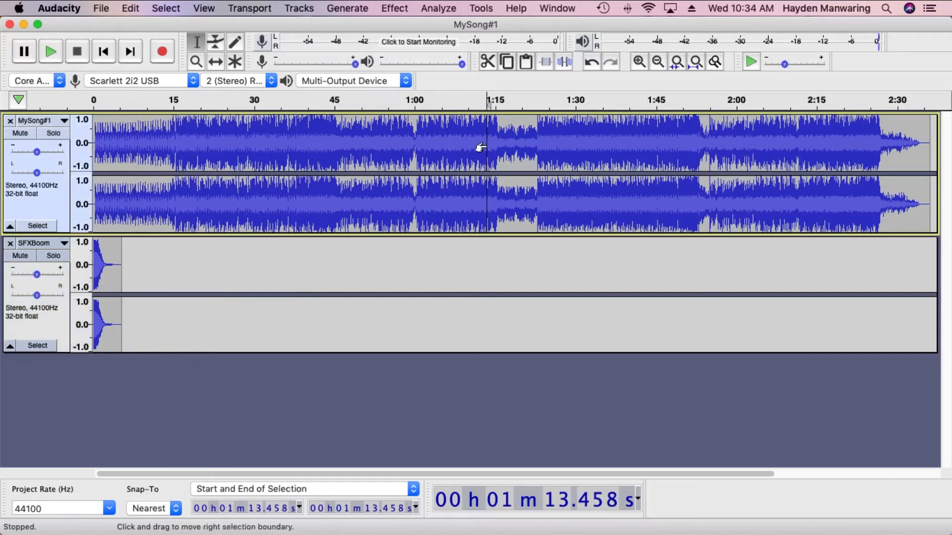
{"action": "left_click", "coordinate": [227, 145]}
{"action": "left_click", "coordinate": [160, 143]}
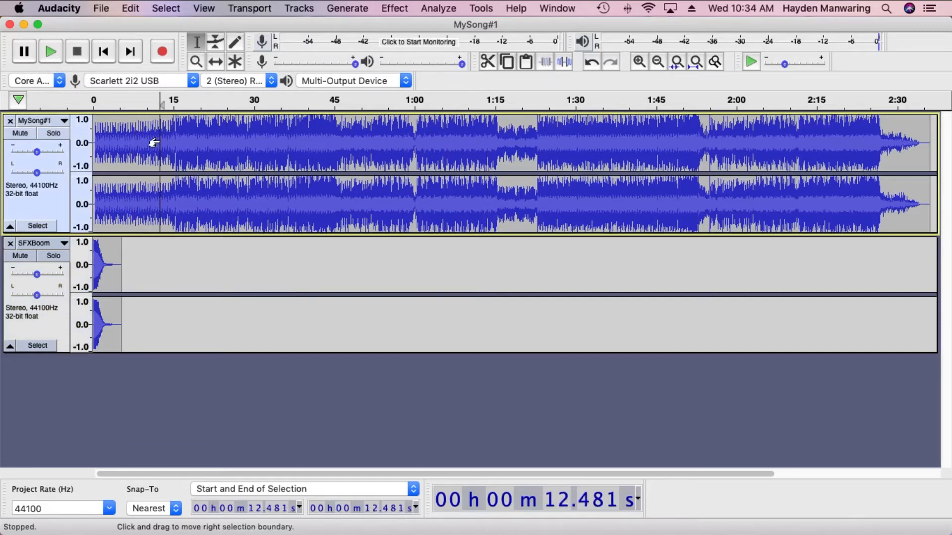
{"action": "left_click", "coordinate": [416, 131]}
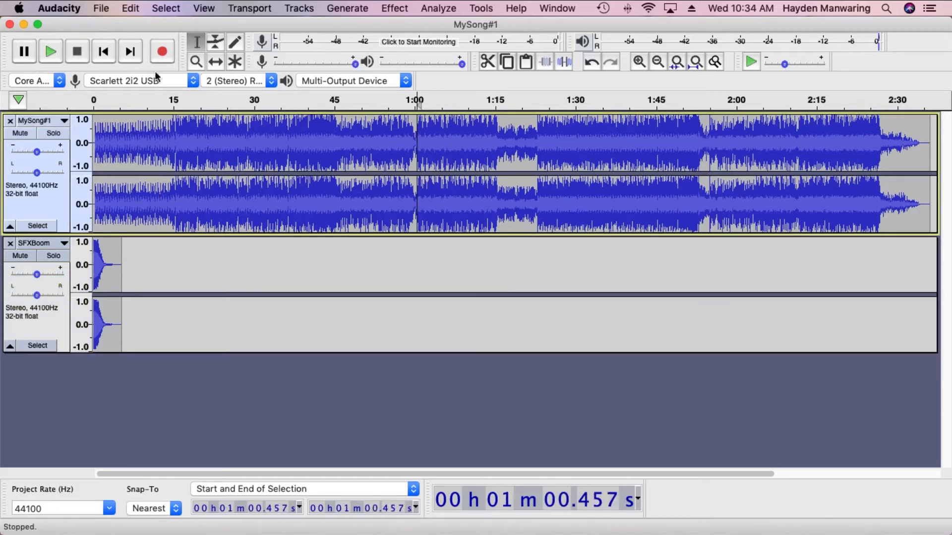
{"action": "left_click", "coordinate": [53, 53]}
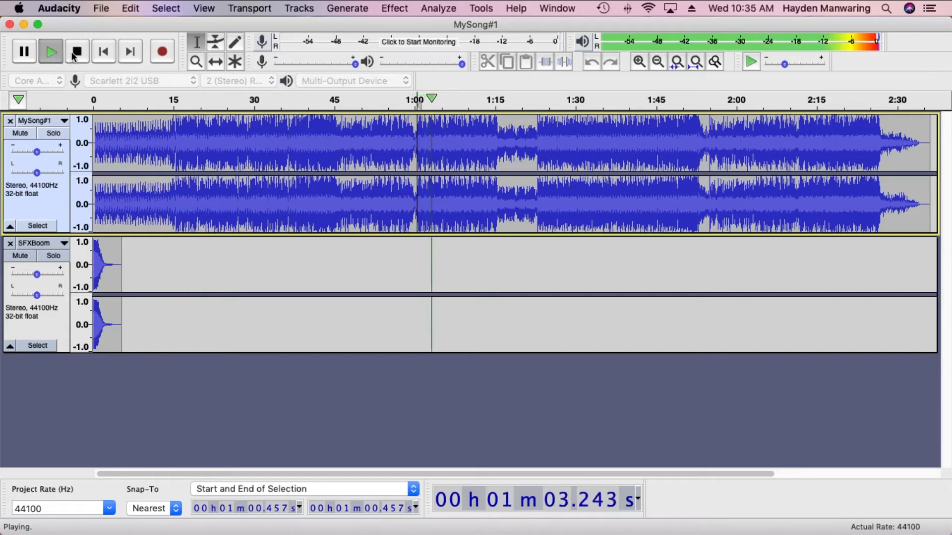
{"action": "left_click", "coordinate": [72, 55]}
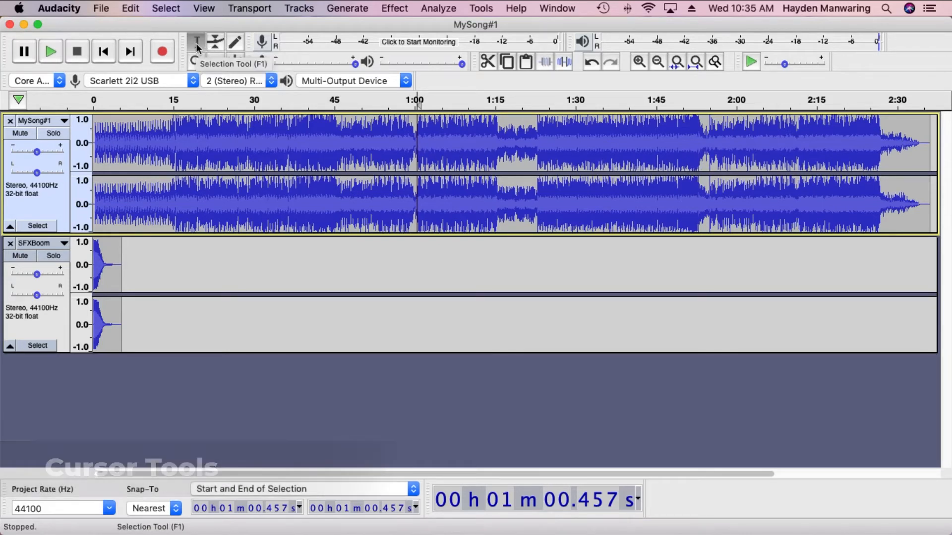
Try out the Selection tool on MySong#1 by selecting audio ranges, including about 20 to 45 seconds, and clear the selection
{"action": "left_click", "coordinate": [382, 141]}
{"action": "left_click", "coordinate": [288, 143]}
{"action": "left_click", "coordinate": [410, 142]}
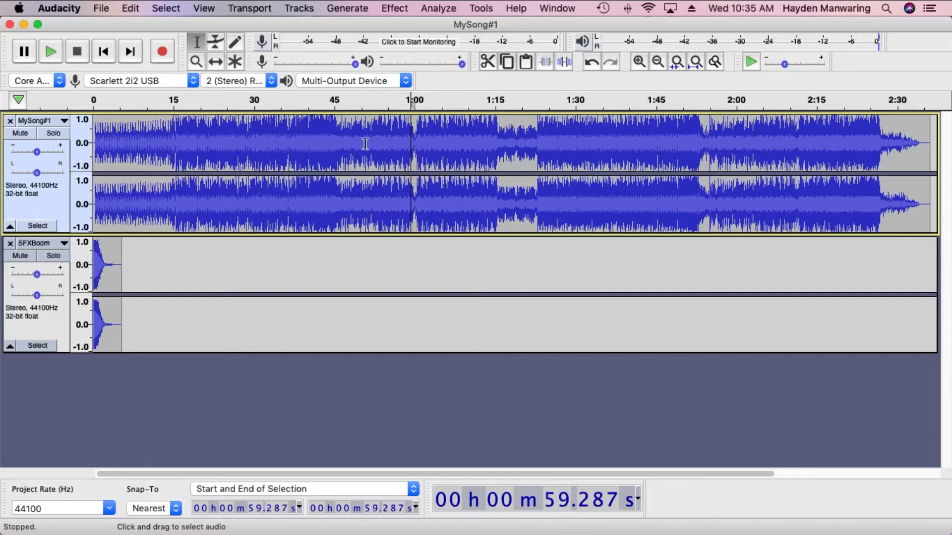
{"action": "left_click_drag", "start_coordinate": [340, 143], "coordinate": [497, 144]}
{"action": "left_click_drag", "start_coordinate": [203, 151], "coordinate": [333, 151]}
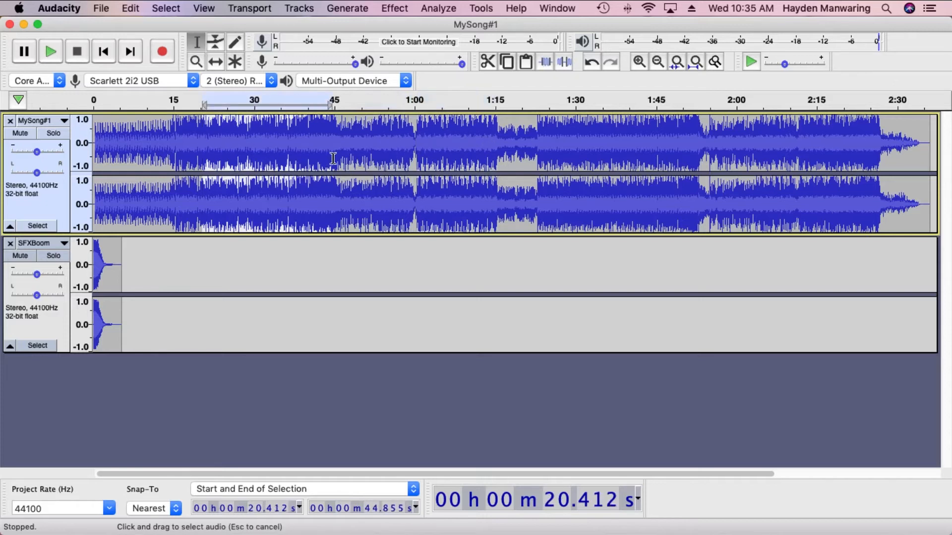
{"action": "left_click", "coordinate": [403, 160]}
Go through the Envelope, Draw and Zoom tools, magnifying MySong#1 around 0:47 and zooming back out to the whole song
{"action": "left_click", "coordinate": [216, 47]}
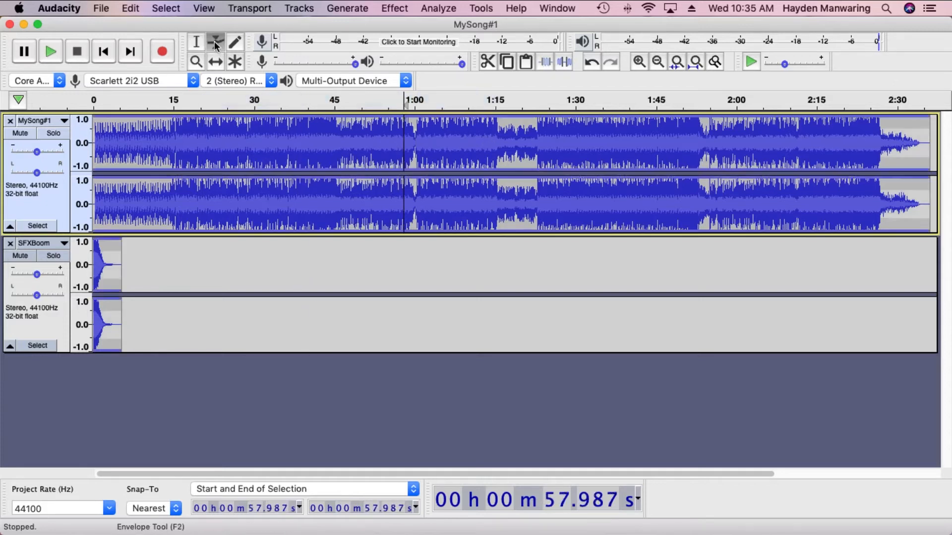
{"action": "left_click", "coordinate": [238, 42]}
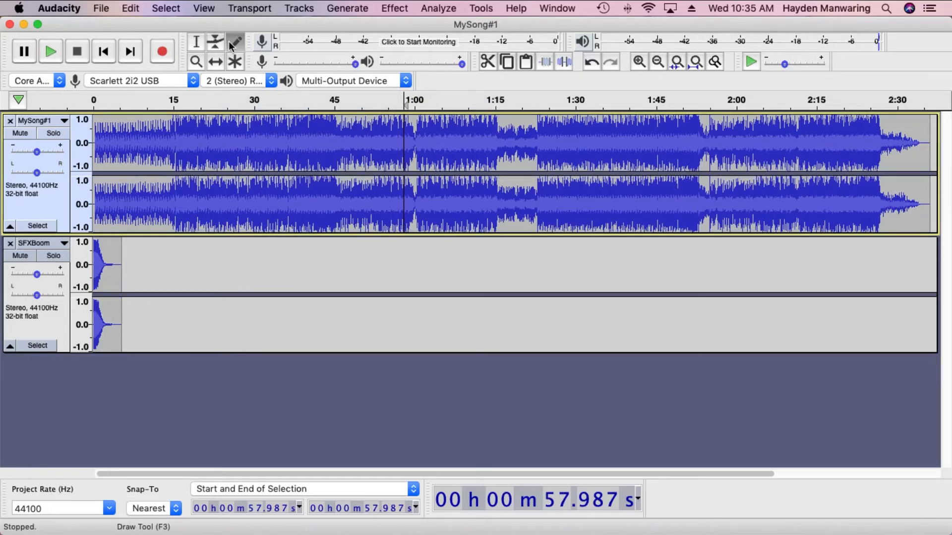
{"action": "left_click", "coordinate": [197, 63]}
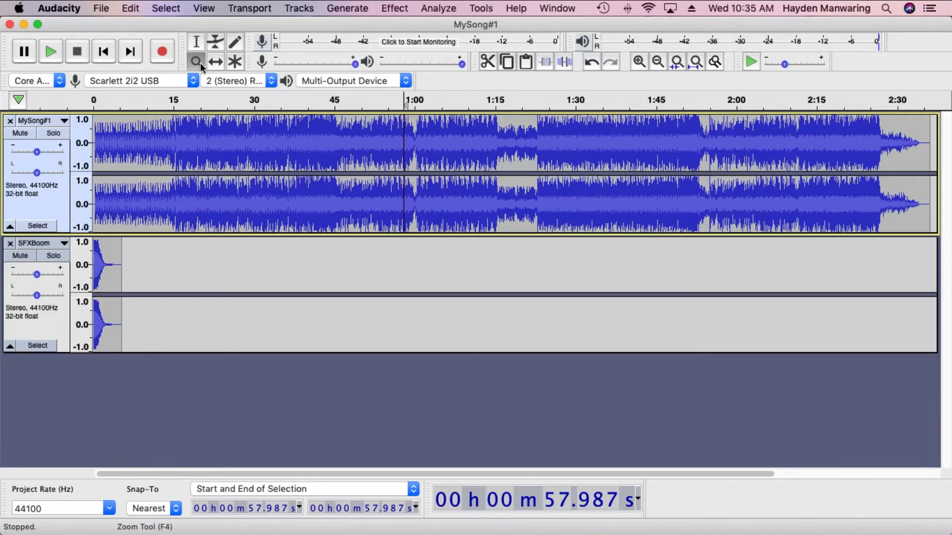
{"action": "left_click", "coordinate": [346, 156]}
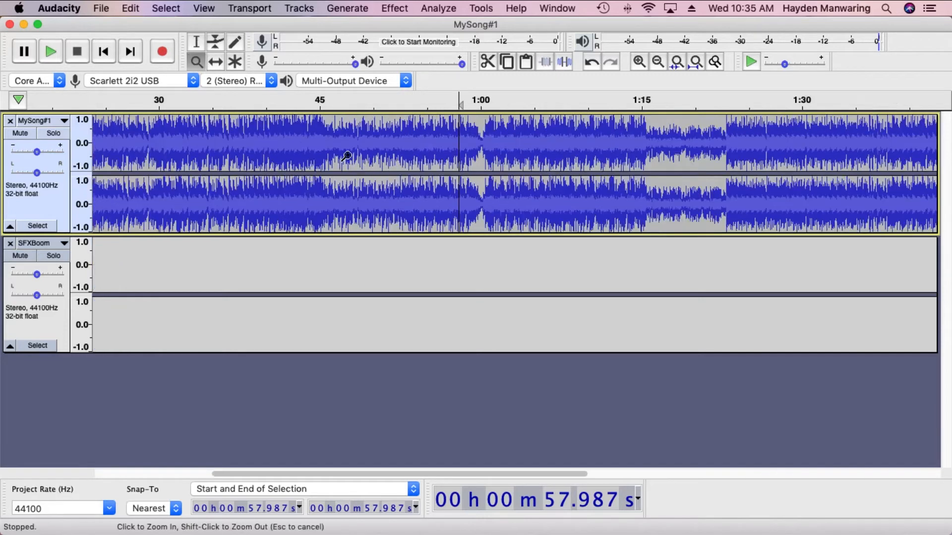
{"action": "left_click", "coordinate": [346, 156]}
{"action": "left_click", "coordinate": [346, 156]}
{"action": "left_click", "coordinate": [346, 156]}
{"action": "left_click", "coordinate": [346, 156]}
{"action": "left_click", "coordinate": [345, 155]}
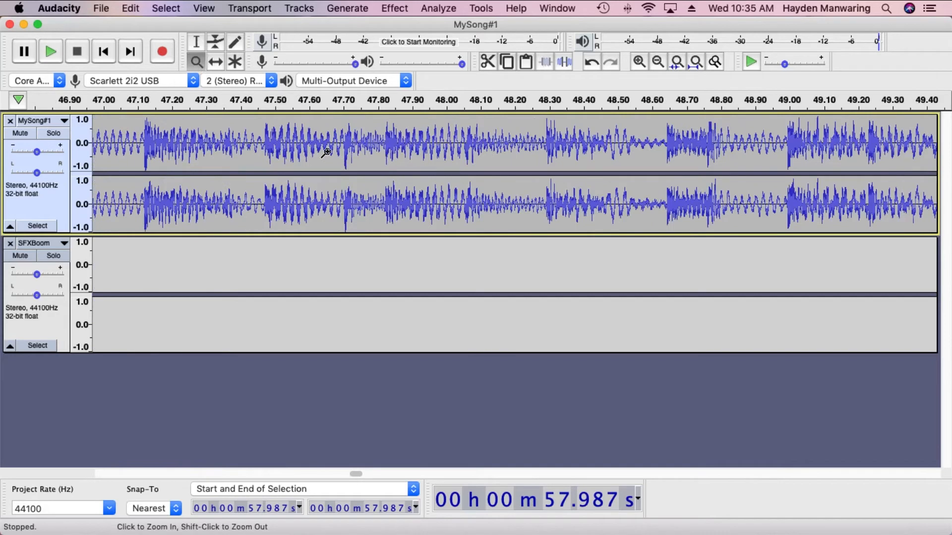
{"action": "left_click", "coordinate": [326, 152], "text": "shift"}
{"action": "left_click", "coordinate": [326, 152], "text": "shift"}
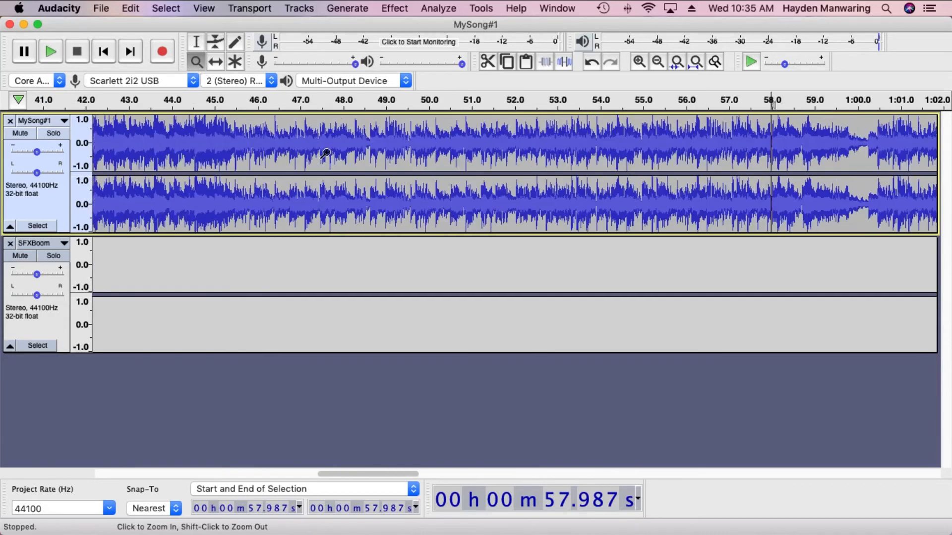
{"action": "left_click", "coordinate": [325, 153], "text": "shift"}
{"action": "left_click", "coordinate": [326, 153], "text": "shift"}
{"action": "left_click", "coordinate": [325, 154], "text": "shift"}
{"action": "left_click", "coordinate": [325, 154], "text": "shift"}
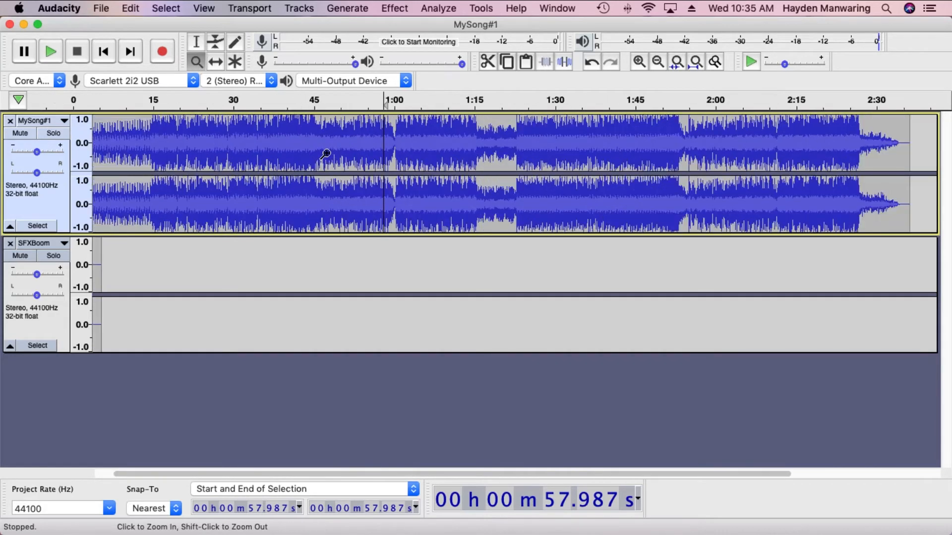
With the Time Shift tool, move MySong#1 slightly later and shift the SFXBoom clip to start at about 1:25
{"action": "left_click", "coordinate": [216, 63]}
{"action": "left_click_drag", "start_coordinate": [185, 225], "coordinate": [200, 250]}
{"action": "scroll", "coordinate": [199, 250], "scroll_direction": "left", "scroll_amount": 2}
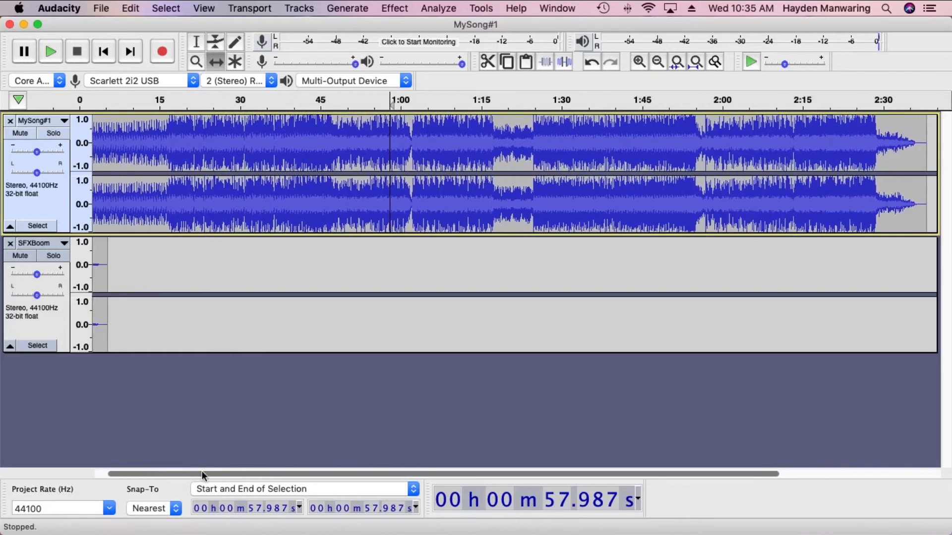
{"action": "scroll", "coordinate": [219, 310], "scroll_direction": "right", "scroll_amount": 10}
{"action": "scroll", "coordinate": [219, 310], "scroll_direction": "left", "scroll_amount": 10}
{"action": "left_click_drag", "start_coordinate": [100, 333], "coordinate": [558, 339]}
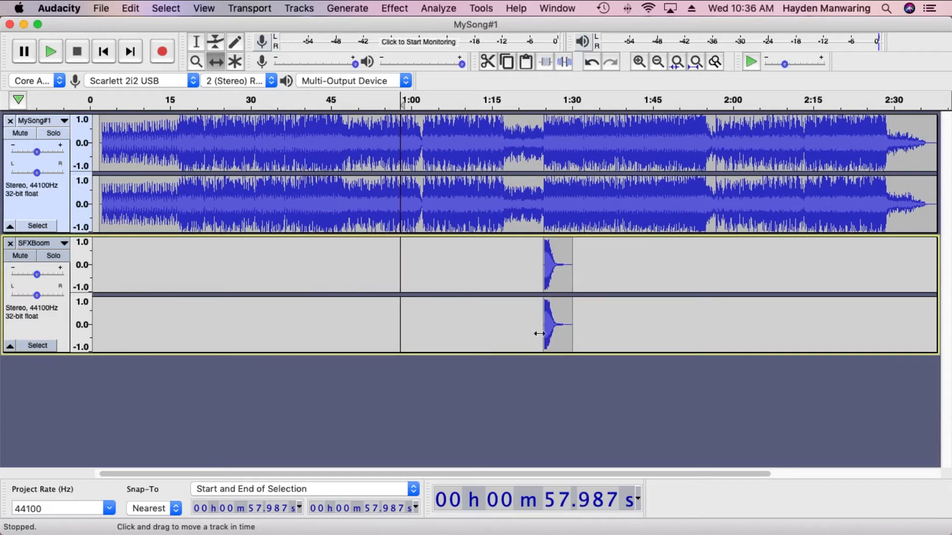
Activate Multi-Tool mode for working on the tracks
{"action": "left_click", "coordinate": [233, 63]}
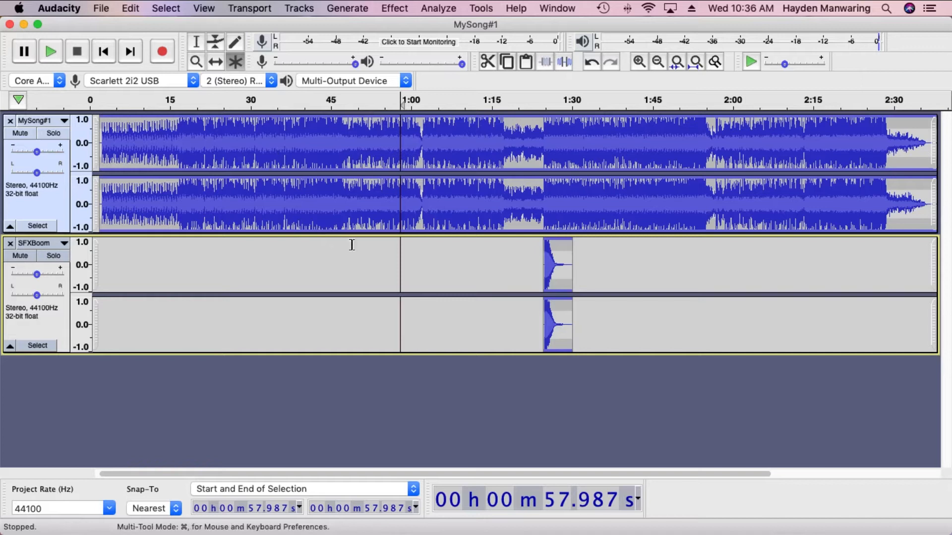
Go through the Selection, Zoom and Time Shift tools, return to the Selection tool, and leave the playback volume at 1.00
{"action": "left_click", "coordinate": [195, 44]}
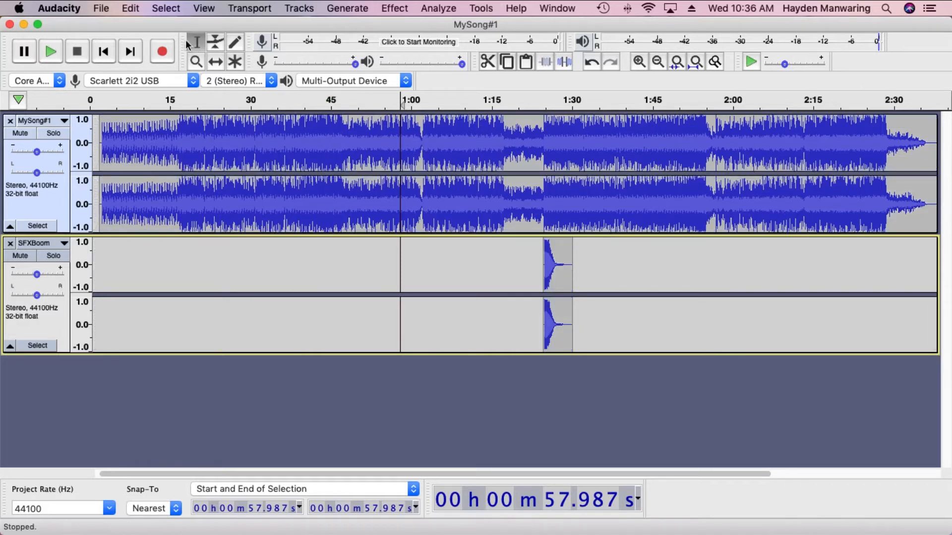
{"action": "left_click", "coordinate": [201, 66]}
{"action": "left_click", "coordinate": [216, 63]}
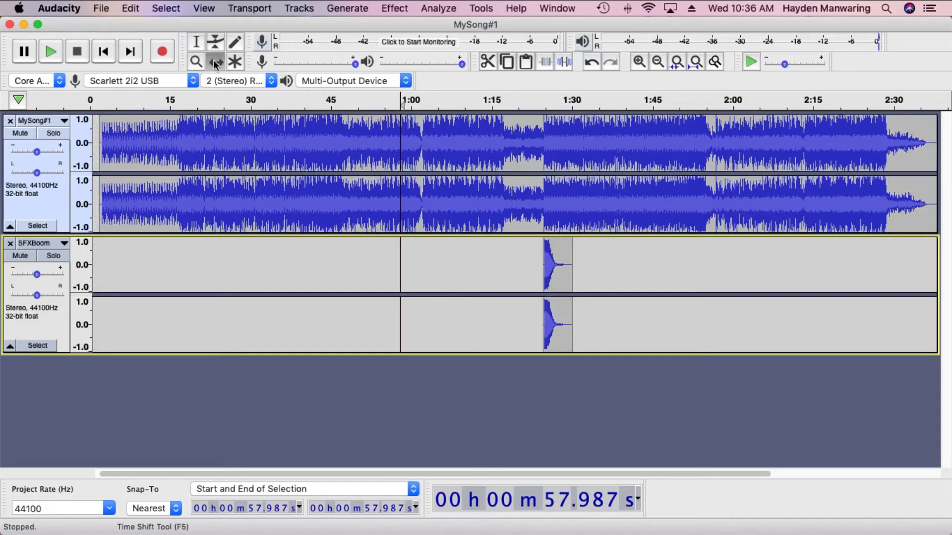
{"action": "left_click", "coordinate": [196, 42]}
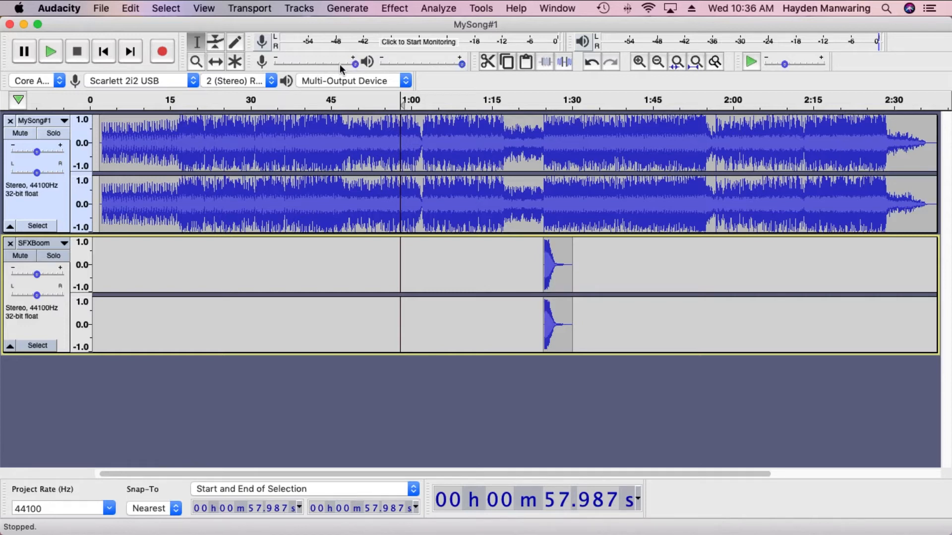
{"action": "mouse_move", "coordinate": [462, 63]}
{"action": "left_mouse_down"}
{"action": "mouse_move", "coordinate": [415, 69]}
{"action": "mouse_move", "coordinate": [463, 67]}
{"action": "left_mouse_up"}
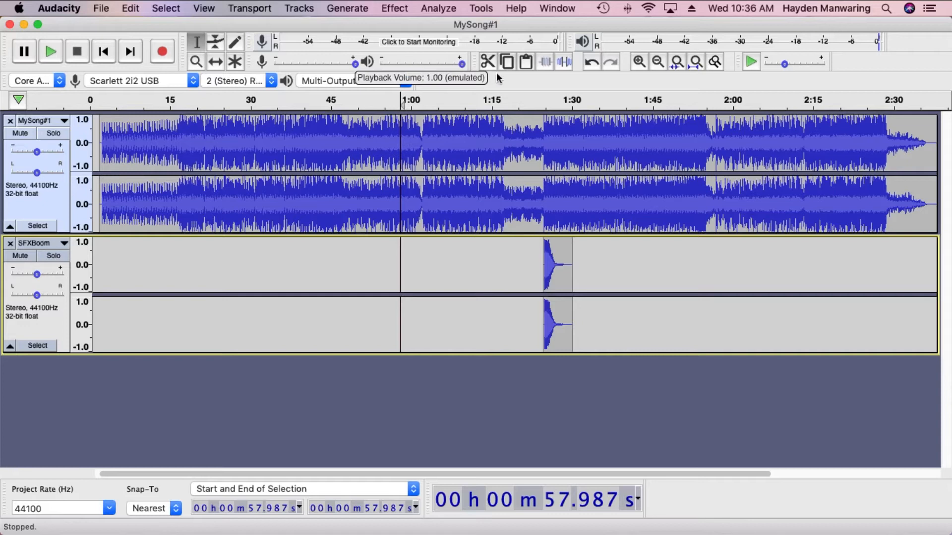
Cut MySong#1 from about 1:02 to 1:17.6, paste the section at about 2:25 past the song's end, and undo both edits
{"action": "left_click_drag", "start_coordinate": [421, 141], "coordinate": [505, 146]}
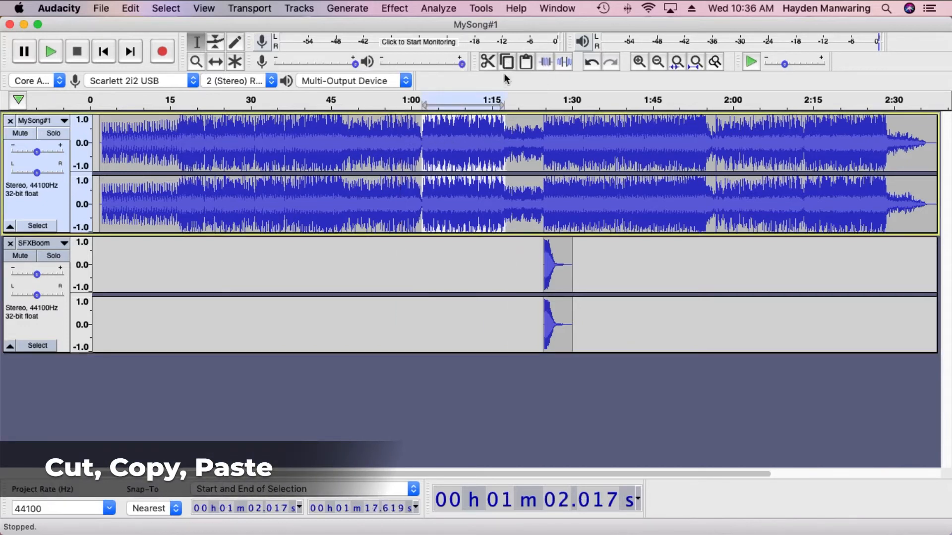
{"action": "left_click", "coordinate": [487, 64]}
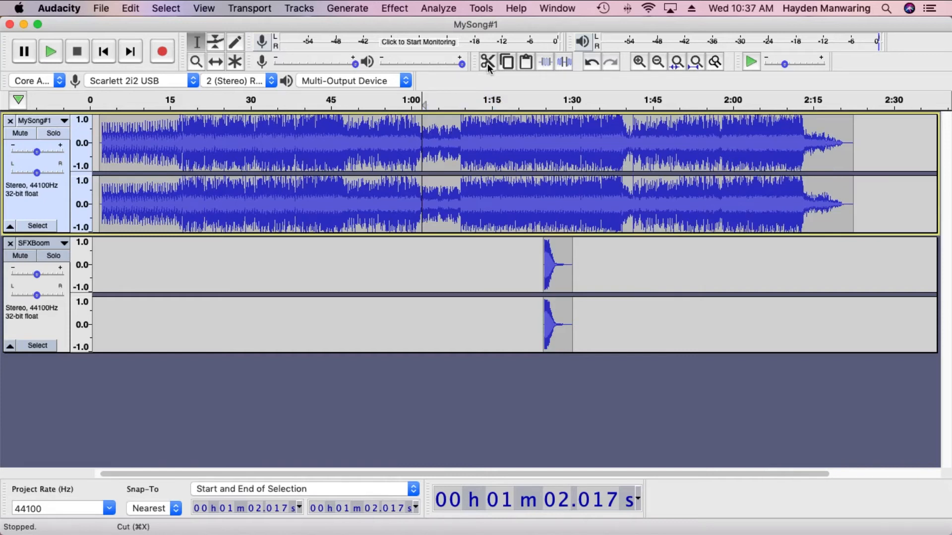
{"action": "left_click", "coordinate": [873, 153]}
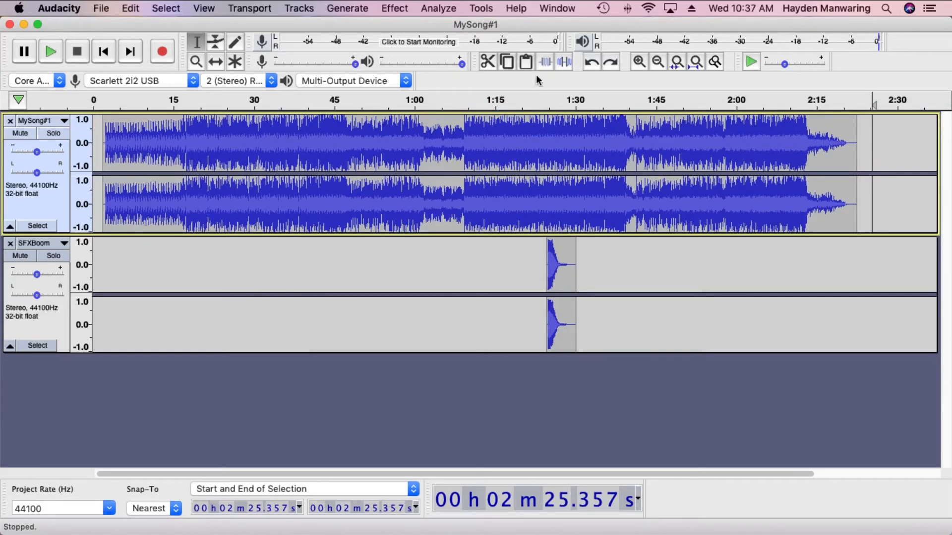
{"action": "left_click", "coordinate": [526, 63]}
{"action": "scroll", "coordinate": [759, 176], "scroll_direction": "right", "scroll_amount": 5}
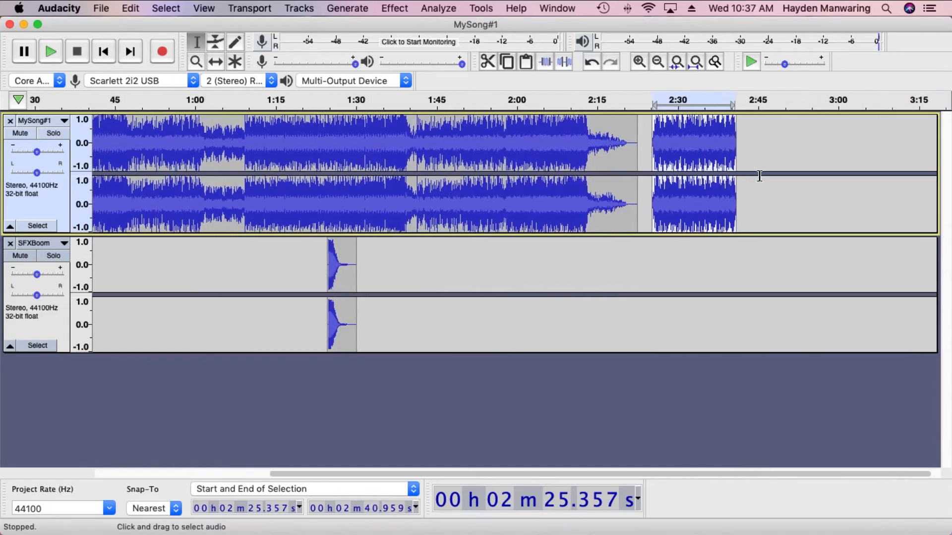
{"action": "scroll", "coordinate": [756, 174], "scroll_direction": "left", "scroll_amount": 5}
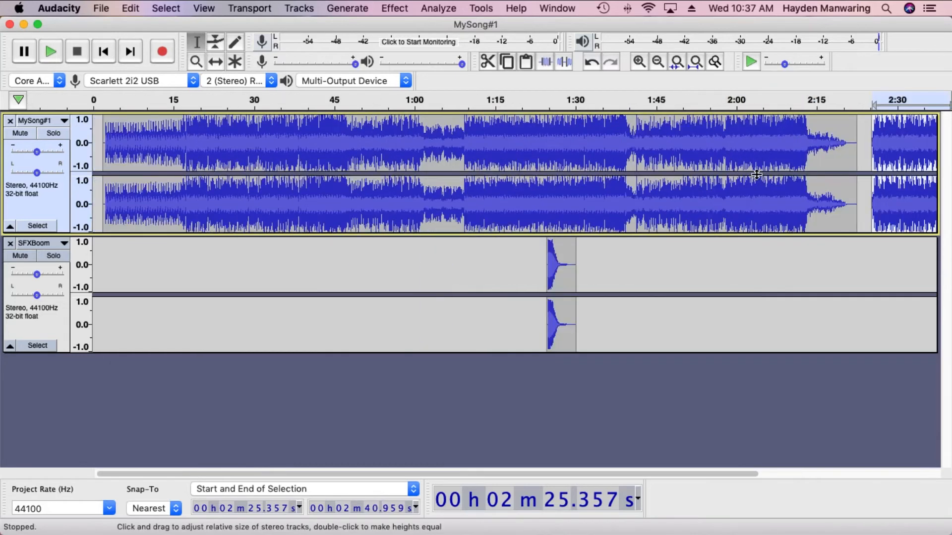
{"action": "scroll", "coordinate": [906, 216], "scroll_direction": "right", "scroll_amount": 1}
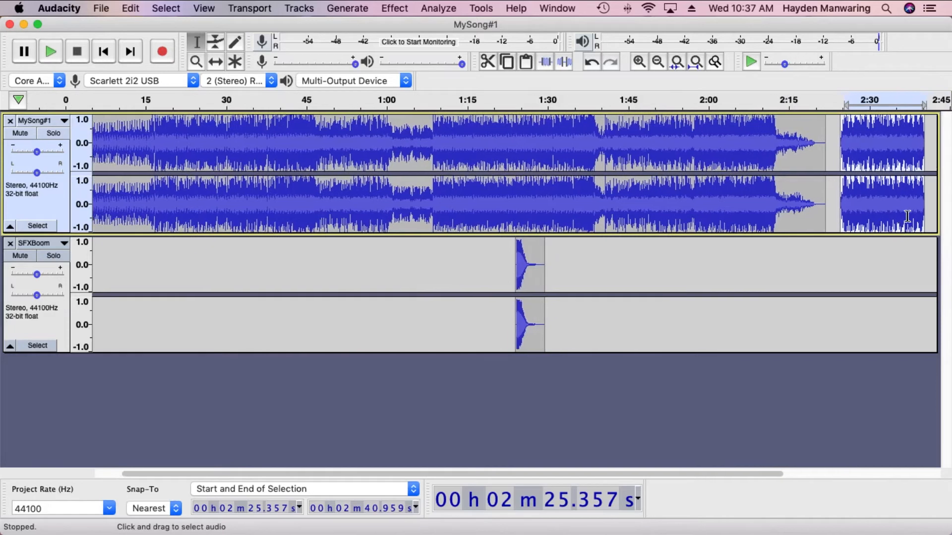
{"action": "key", "text": "super+z"}
{"action": "key", "text": "super+z"}
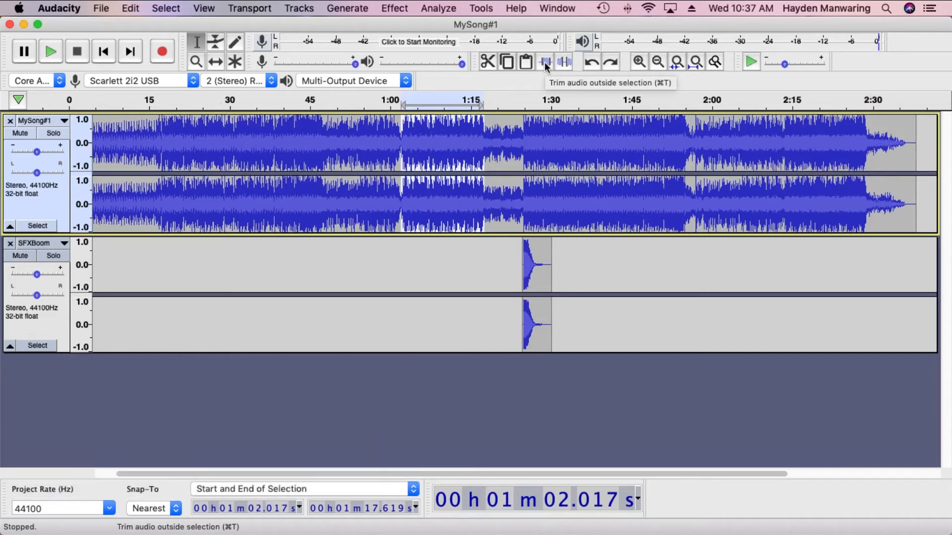
Reselect MySong#1 from about 1:02 to 1:17.6, trim away the audio outside the selection, and undo the trim
{"action": "left_click", "coordinate": [409, 153]}
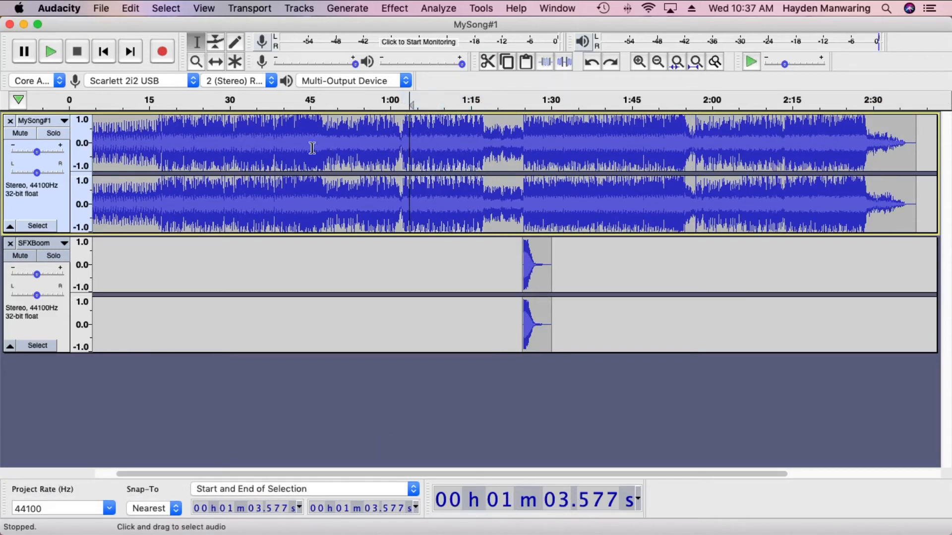
{"action": "left_click_drag", "start_coordinate": [402, 152], "coordinate": [484, 151]}
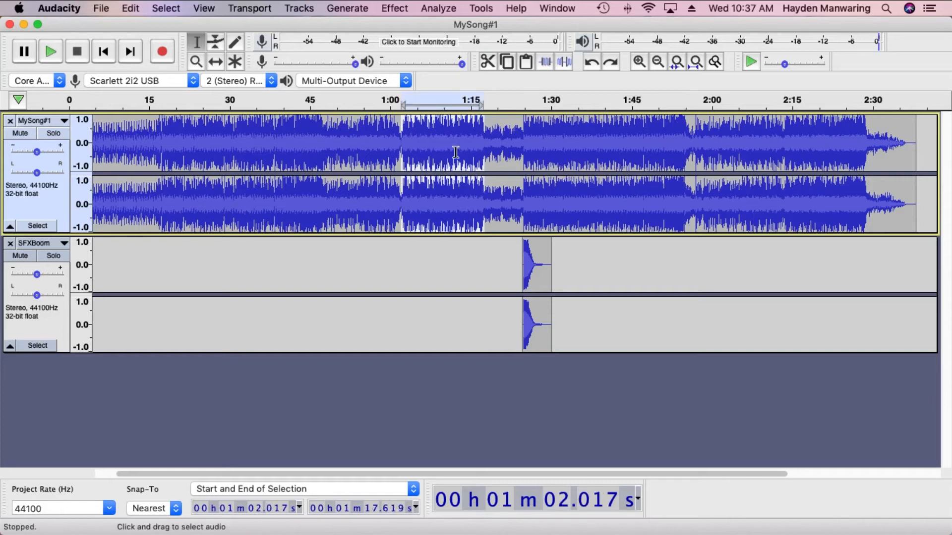
{"action": "left_click", "coordinate": [547, 60]}
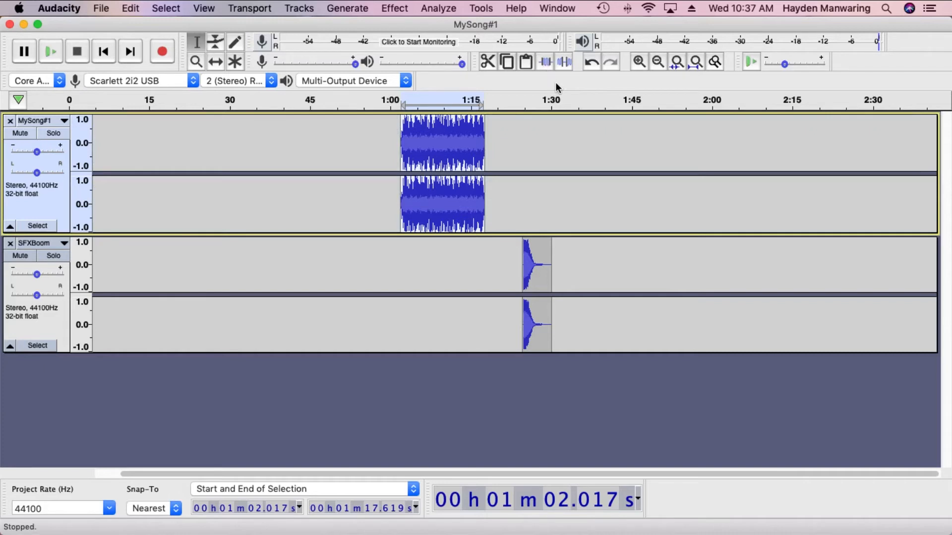
{"action": "key", "text": "super+z"}
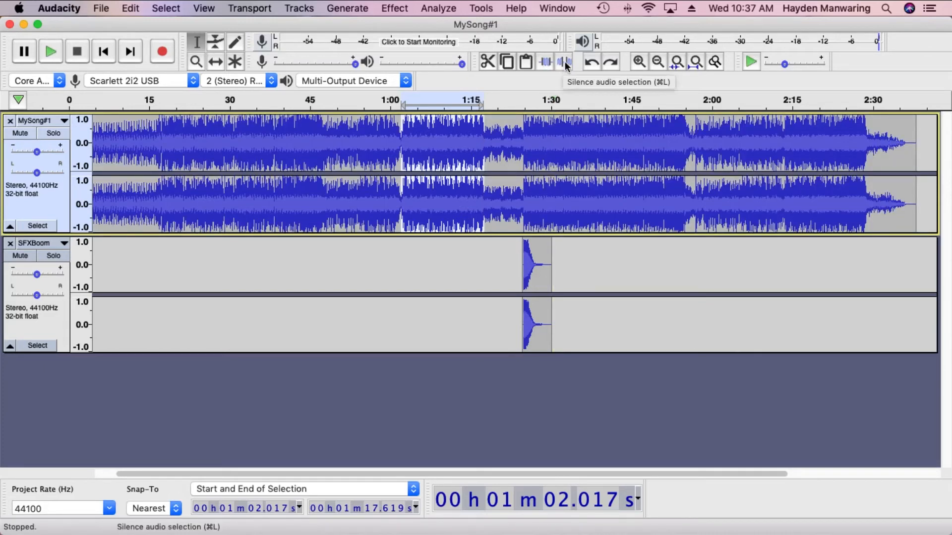
Select MySong#1 from about 1:01.5 to 1:18.1, delete that section, and undo the deletion
{"action": "left_click", "coordinate": [402, 154]}
{"action": "left_click", "coordinate": [401, 150]}
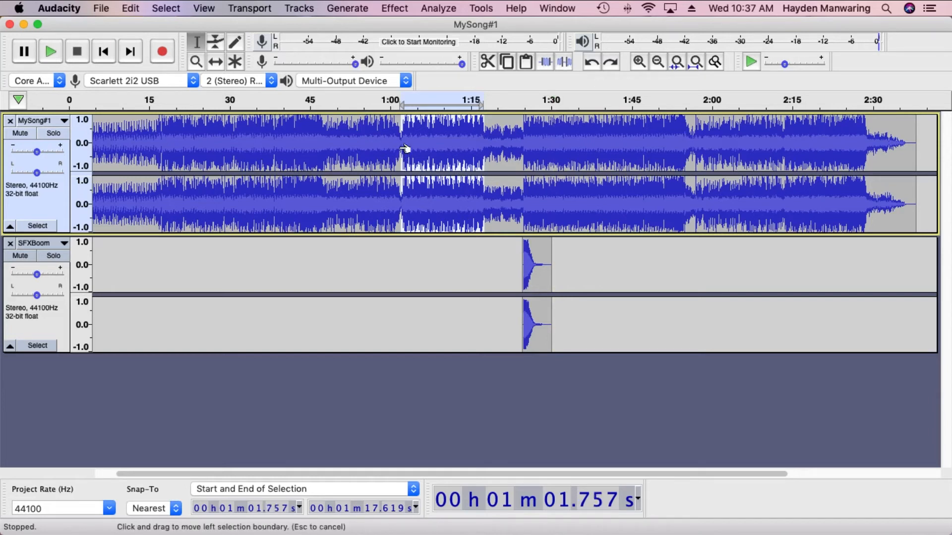
{"action": "left_click", "coordinate": [401, 161]}
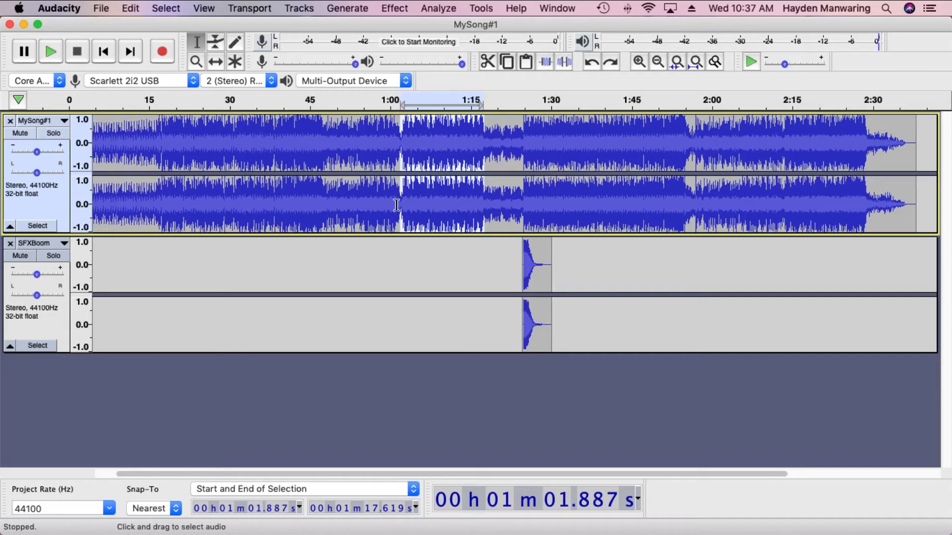
{"action": "left_click_drag", "start_coordinate": [397, 211], "coordinate": [487, 199]}
{"action": "key", "text": "Delete"}
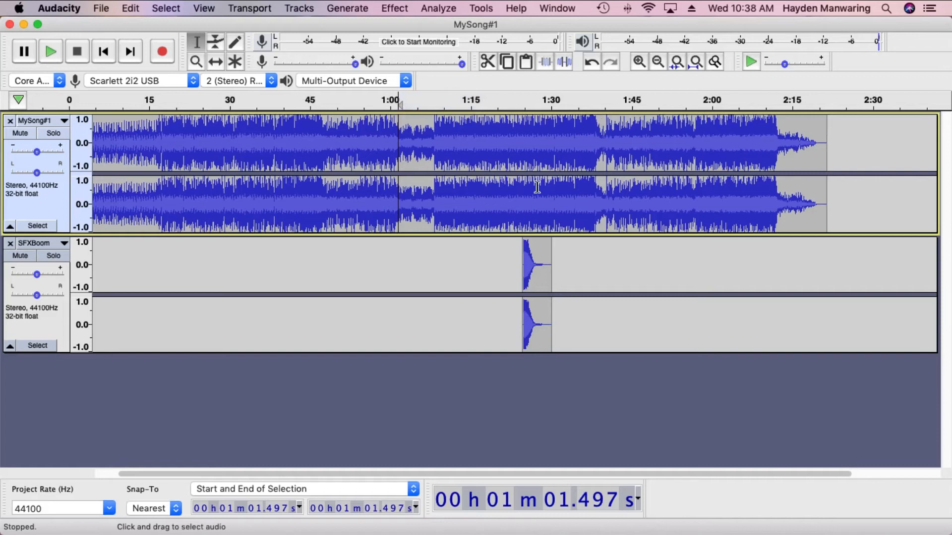
{"action": "key", "text": "super+z"}
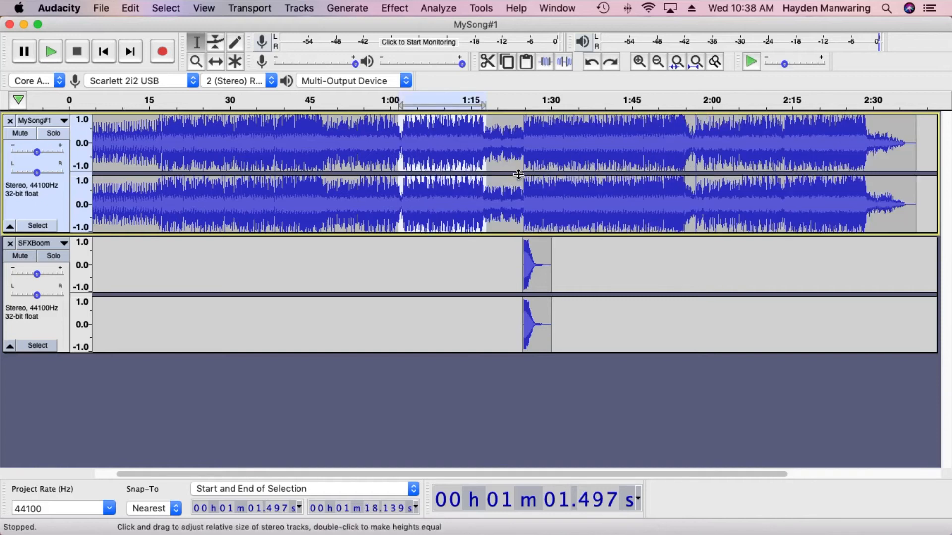
Silence the selected section of MySong#1 and a second one from about 2:00 to 2:15.5, and undo both silence edits
{"action": "left_click", "coordinate": [564, 62]}
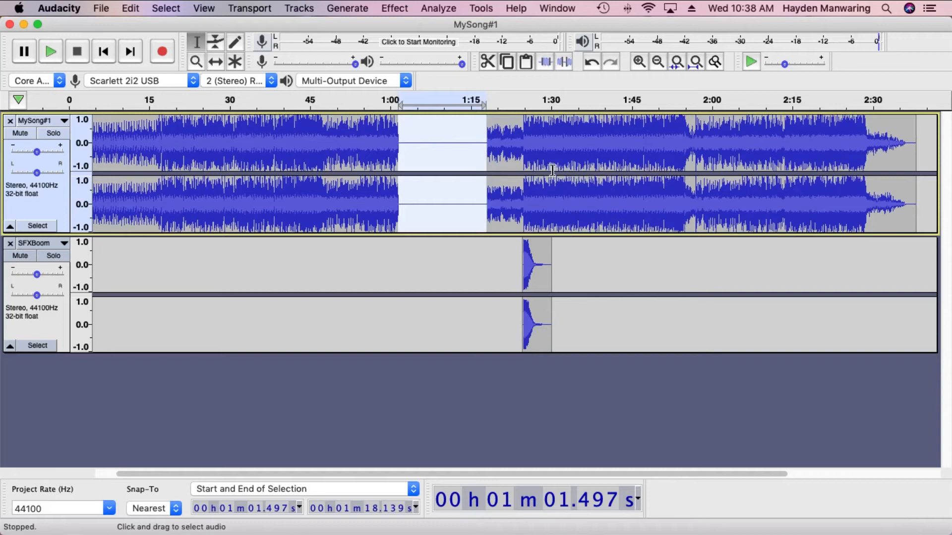
{"action": "left_click", "coordinate": [496, 153]}
{"action": "left_click", "coordinate": [562, 152]}
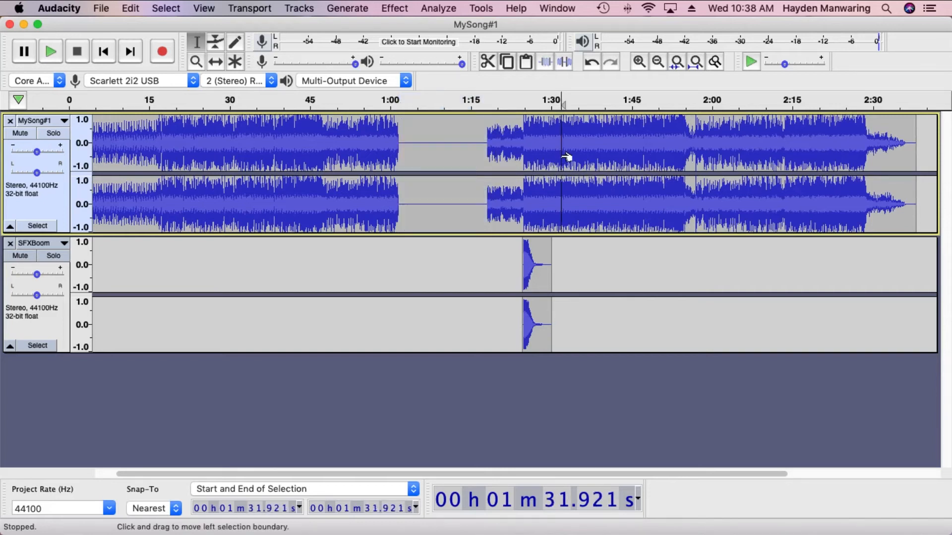
{"action": "left_click_drag", "start_coordinate": [712, 124], "coordinate": [794, 125]}
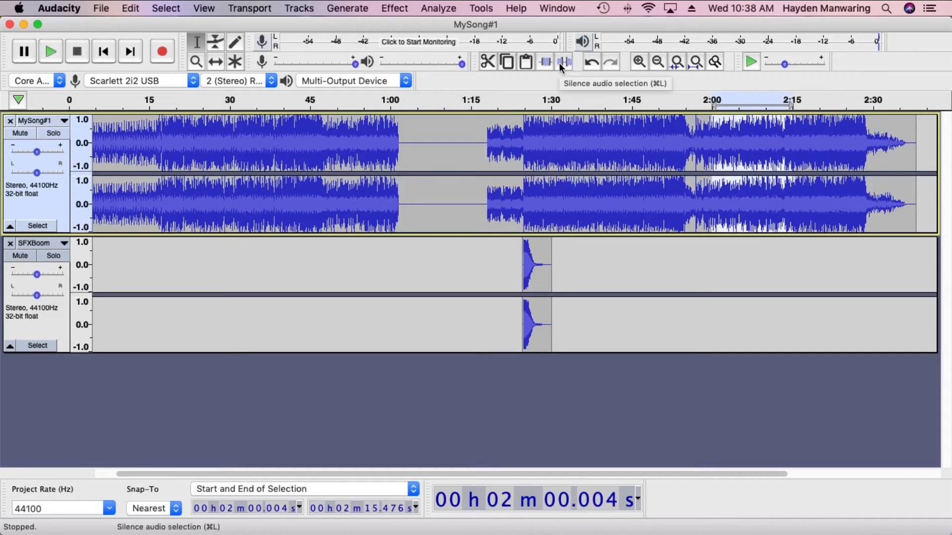
{"action": "left_click", "coordinate": [560, 63]}
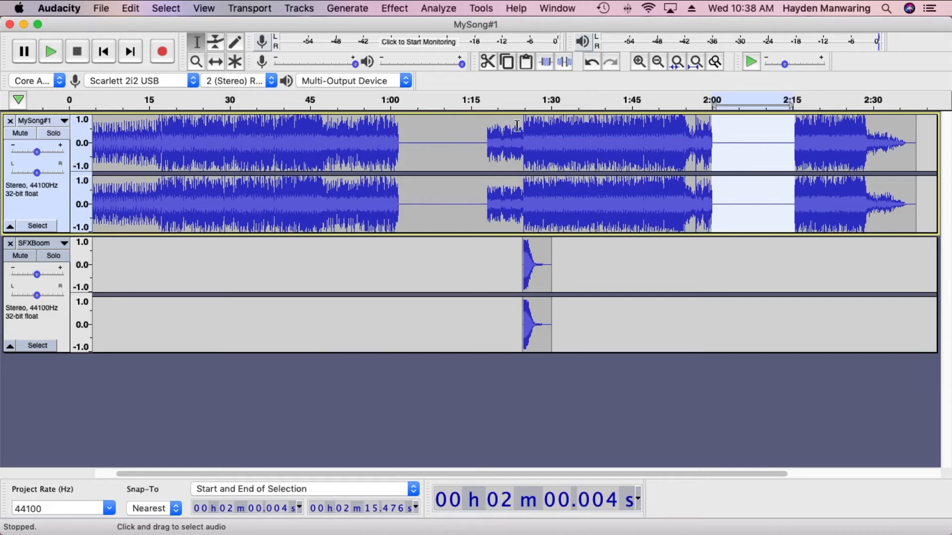
{"action": "left_click", "coordinate": [593, 63]}
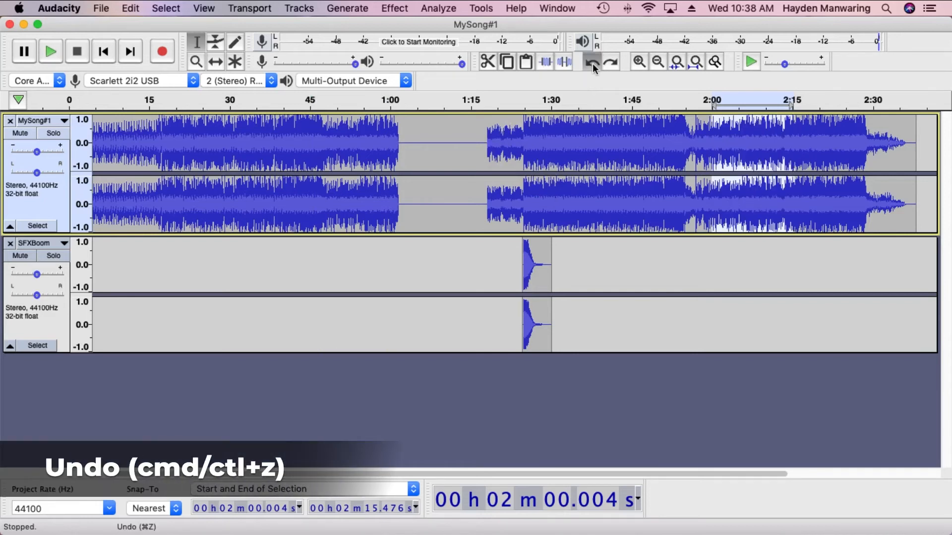
{"action": "left_click", "coordinate": [593, 64]}
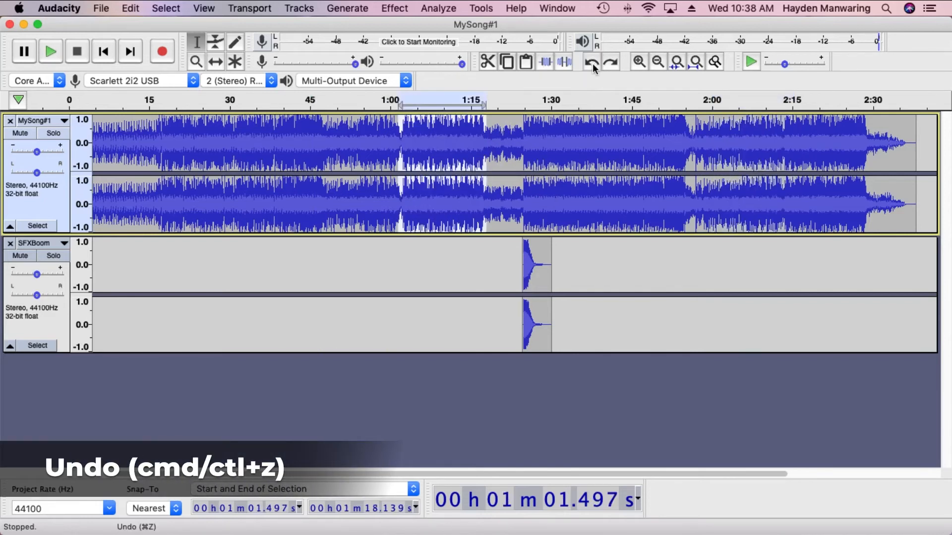
Place the cursor at about 1:45 in SFXBoom and zoom the timeline in and out, including with the Zoom tool on MySong#1
{"action": "left_click", "coordinate": [632, 258]}
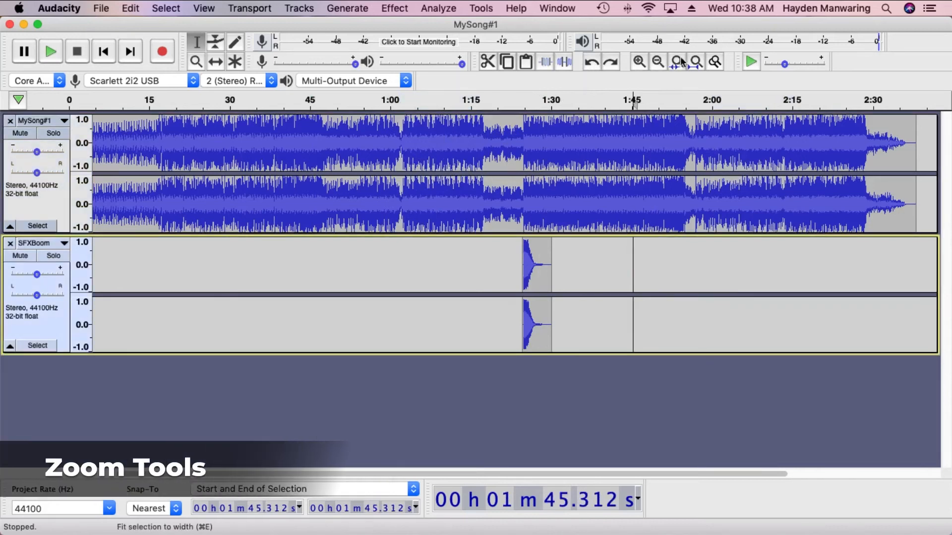
{"action": "left_click", "coordinate": [639, 62]}
{"action": "left_click", "coordinate": [660, 61]}
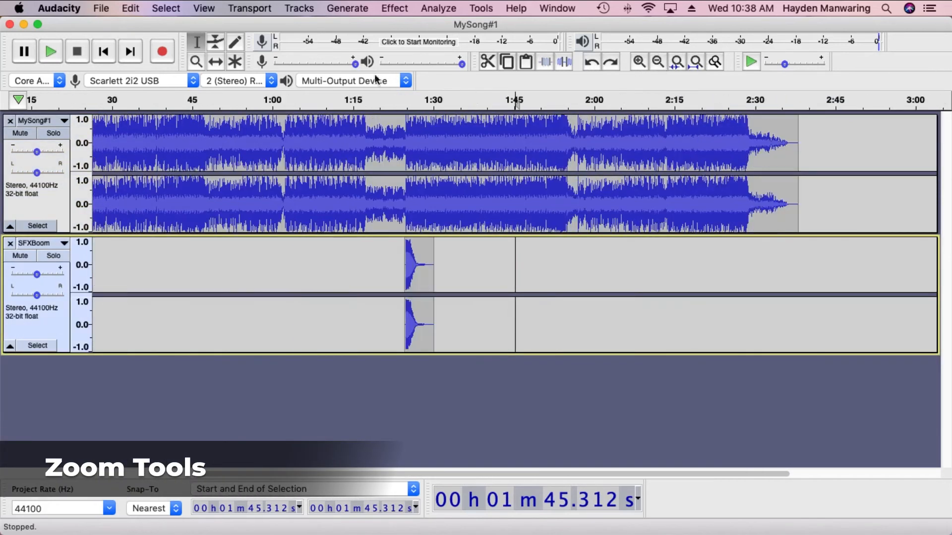
{"action": "left_click", "coordinate": [196, 61]}
{"action": "left_click", "coordinate": [268, 215]}
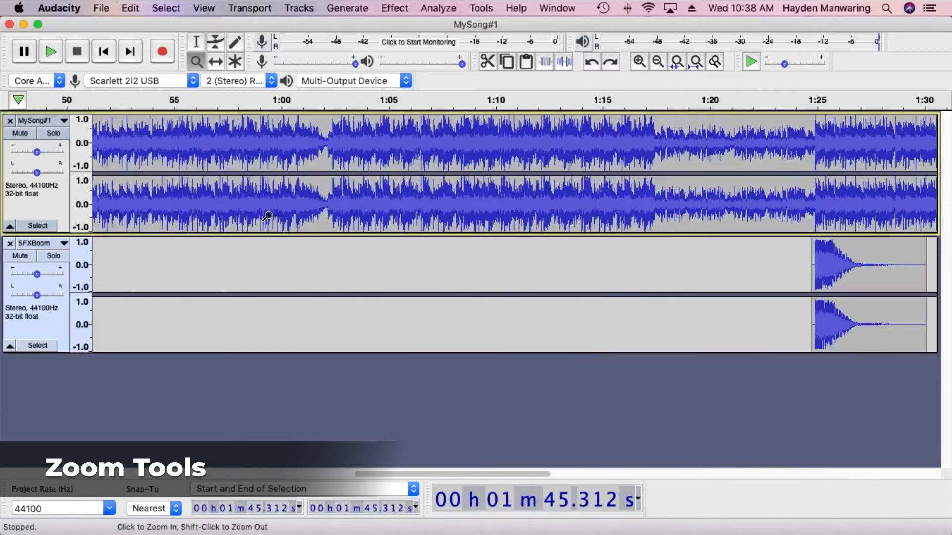
{"action": "left_click", "coordinate": [268, 216], "text": "shift"}
{"action": "left_click", "coordinate": [268, 215], "text": "shift"}
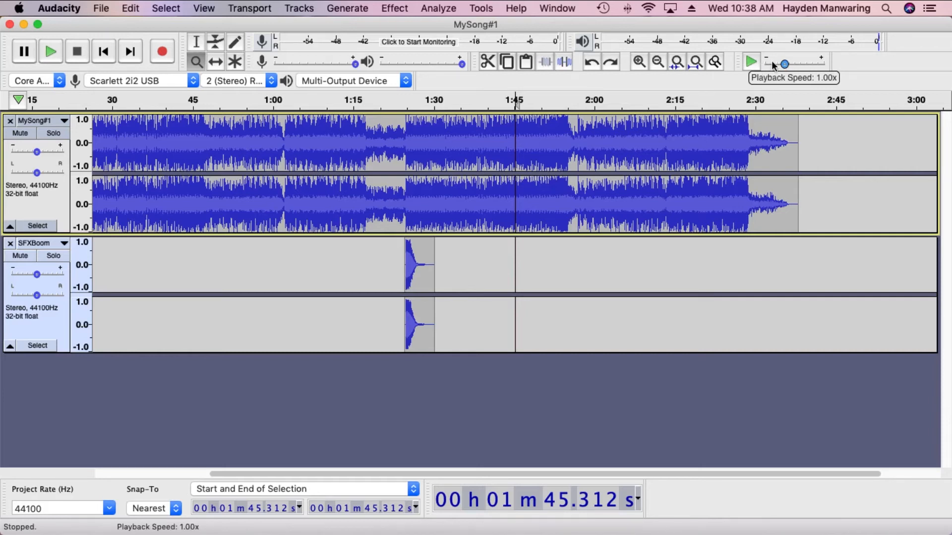
Raise the Play-at-Speed playback speed slightly above 1.00x
{"action": "left_click_drag", "start_coordinate": [774, 66], "coordinate": [780, 69]}
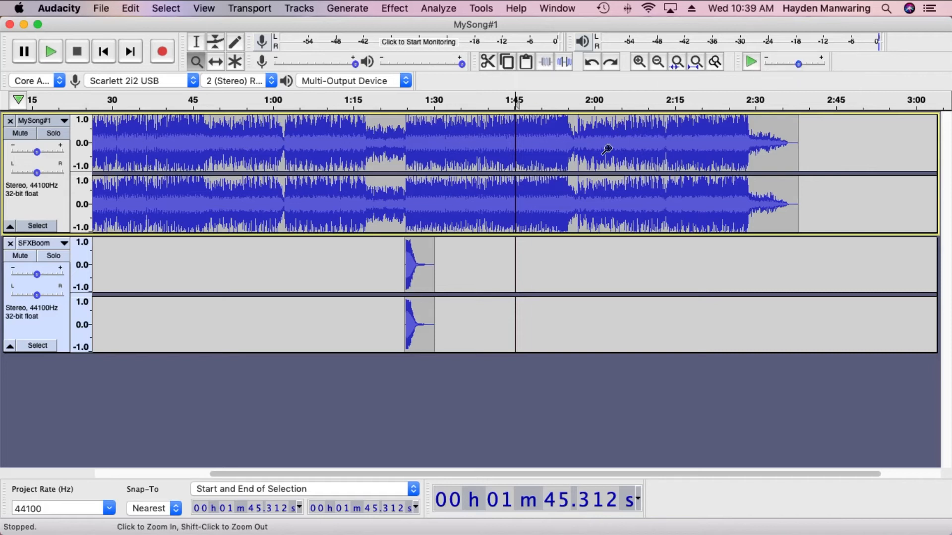
{"action": "left_click", "coordinate": [44, 121]}
{"action": "left_click", "coordinate": [53, 124]}
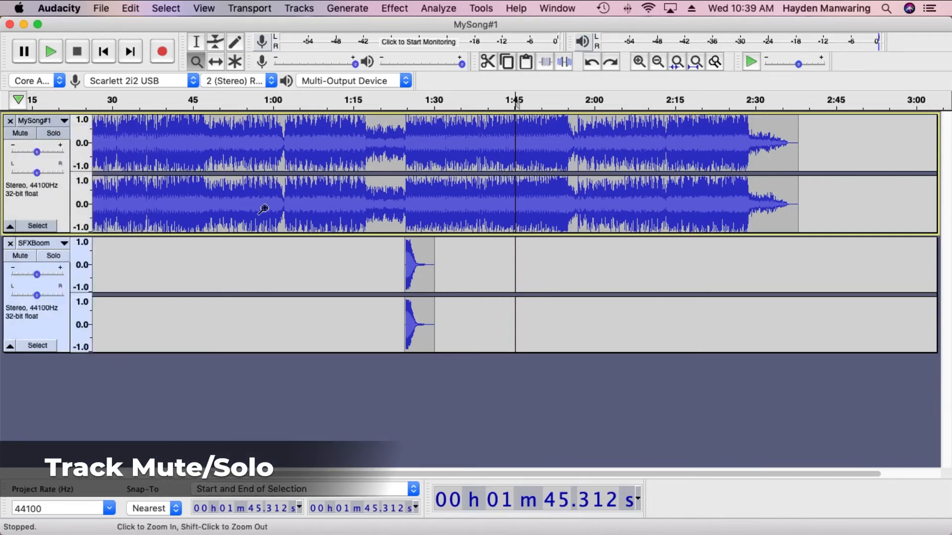
Try soloing and unsoloing MySong#1, and muting and unmuting the same track
{"action": "left_click", "coordinate": [53, 133]}
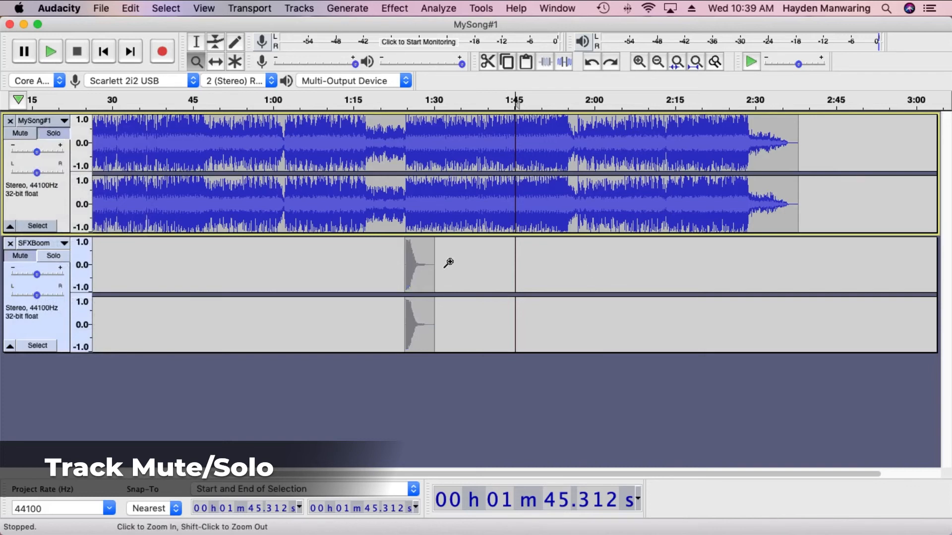
{"action": "left_click", "coordinate": [53, 133]}
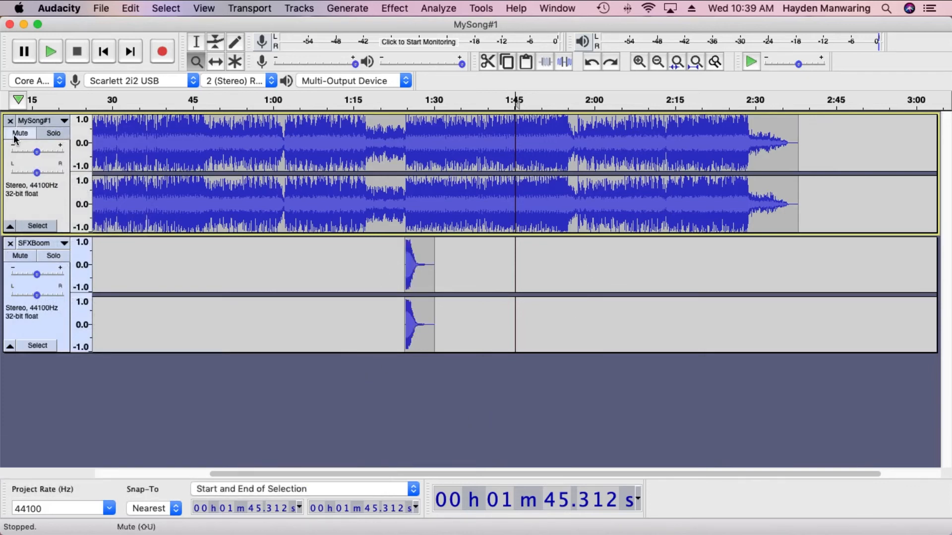
{"action": "left_click", "coordinate": [17, 135]}
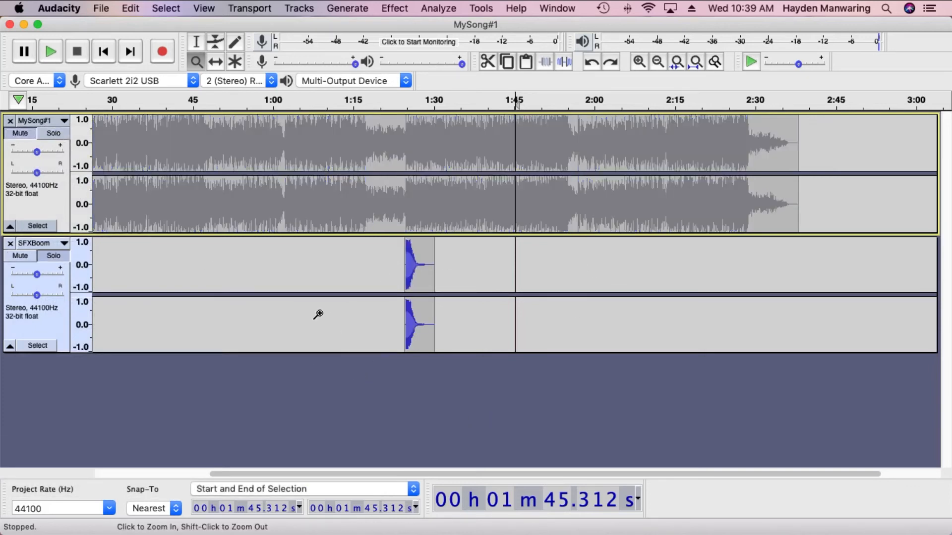
{"action": "left_click", "coordinate": [20, 133]}
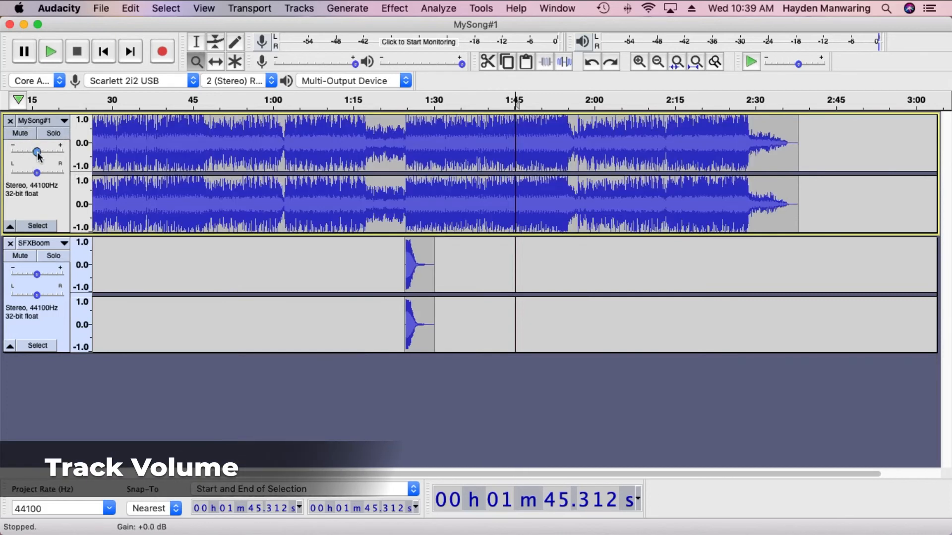
Try out the gain and pan sliders of MySong#1, keeping the gain at +0.0 dB and the pan at Center
{"action": "mouse_move", "coordinate": [37, 154]}
{"action": "left_mouse_down"}
{"action": "mouse_move", "coordinate": [50, 154]}
{"action": "mouse_move", "coordinate": [37, 154]}
{"action": "left_mouse_up"}
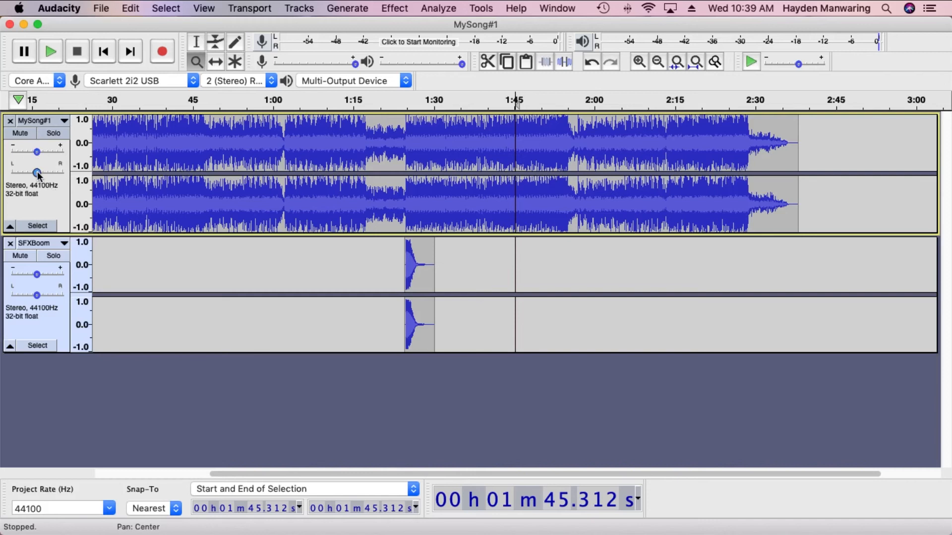
{"action": "mouse_move", "coordinate": [38, 174]}
{"action": "left_mouse_down"}
{"action": "mouse_move", "coordinate": [25, 173]}
{"action": "mouse_move", "coordinate": [37, 175]}
{"action": "left_mouse_up"}
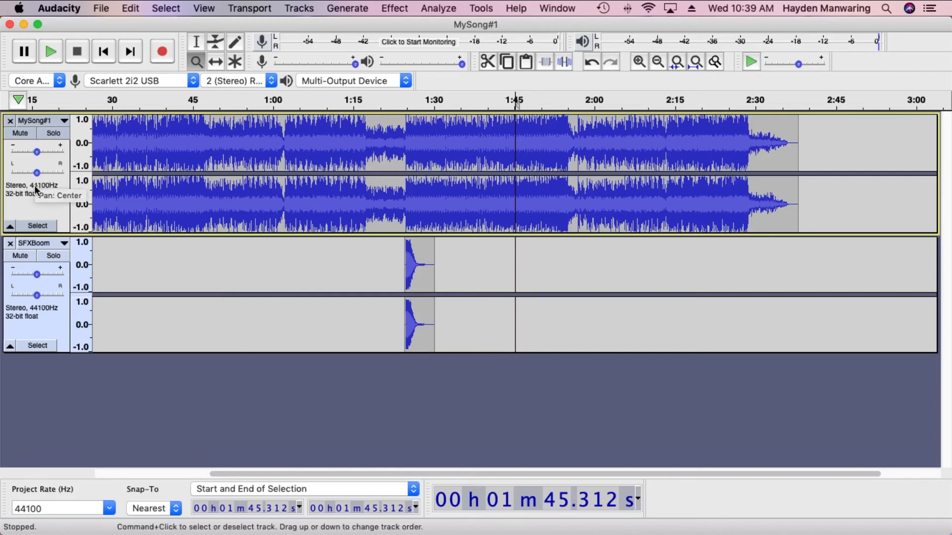
Select all of MySong#1, and clear it by placing the cursor at about 0:52.7 in SFXBoom and about 1:47.5 in MySong#1
{"action": "left_click", "coordinate": [33, 226]}
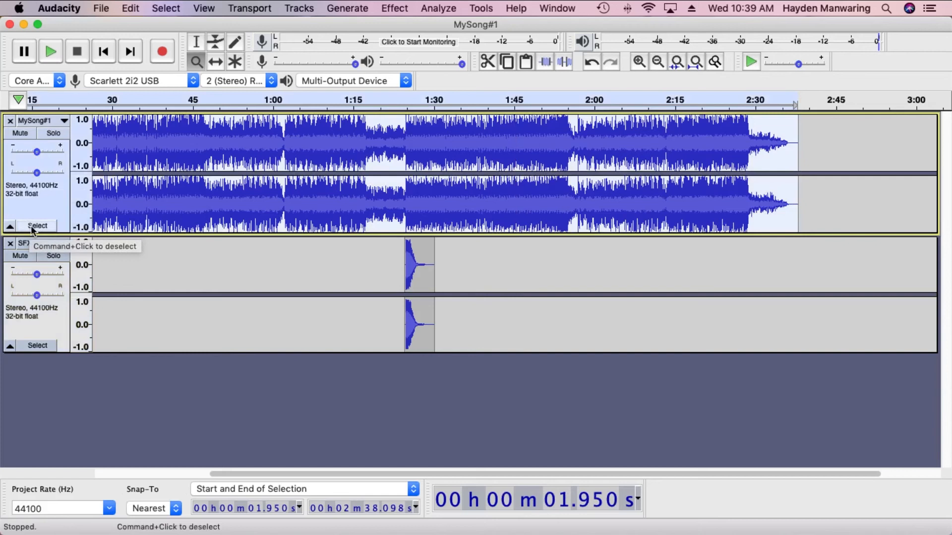
{"action": "left_click", "coordinate": [183, 257]}
{"action": "left_click", "coordinate": [206, 187], "text": "shift"}
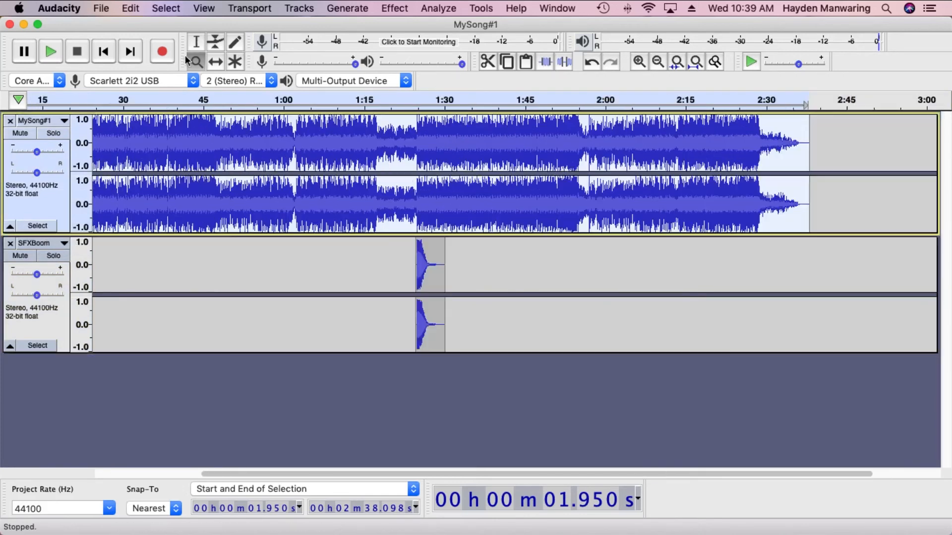
{"action": "left_click", "coordinate": [196, 42]}
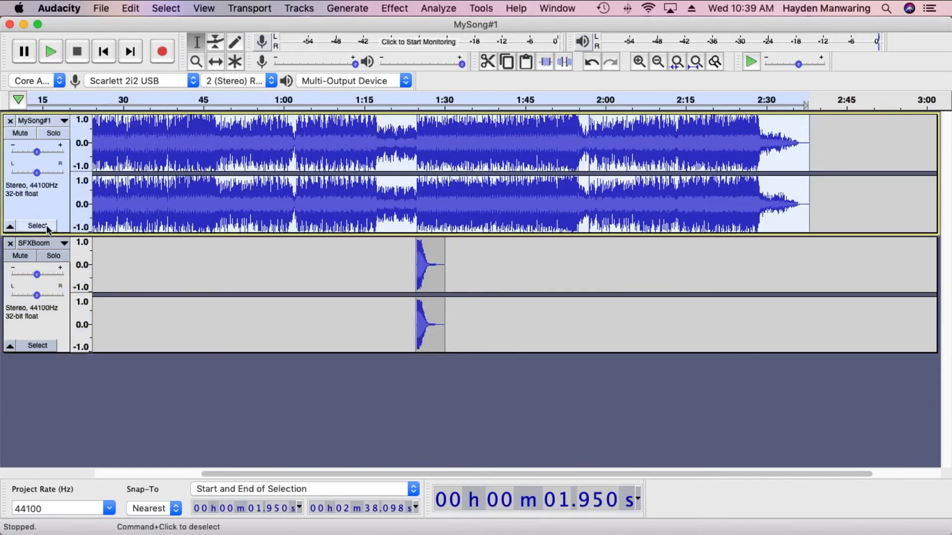
{"action": "left_click", "coordinate": [244, 277]}
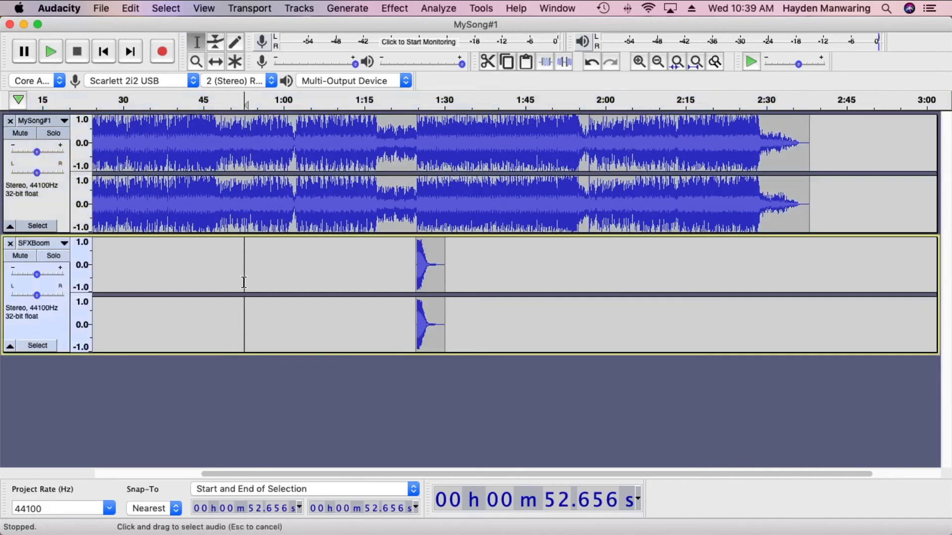
{"action": "left_click", "coordinate": [538, 197]}
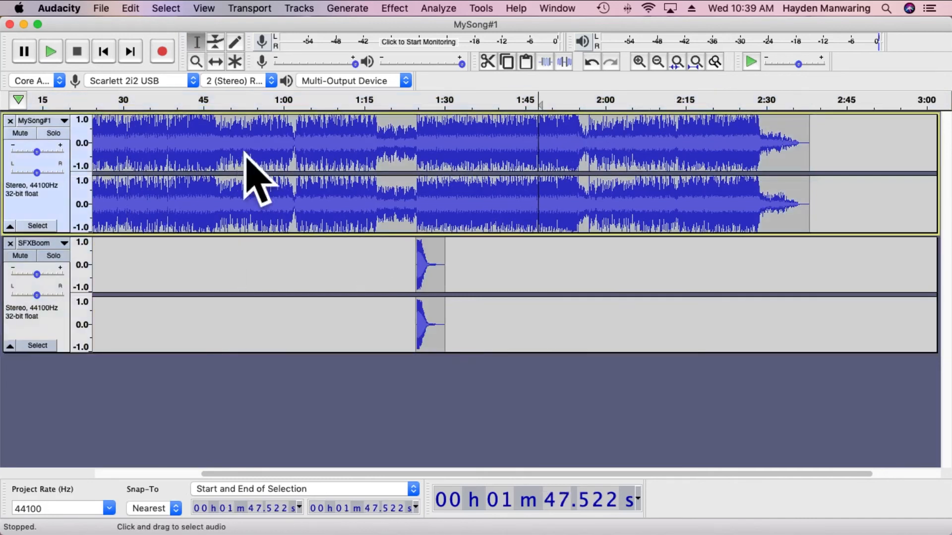
Select the entire MySong#1 track and switch the selection to the entire SFXBoom track
{"action": "scroll", "coordinate": [249, 159], "scroll_direction": "left", "scroll_amount": 5}
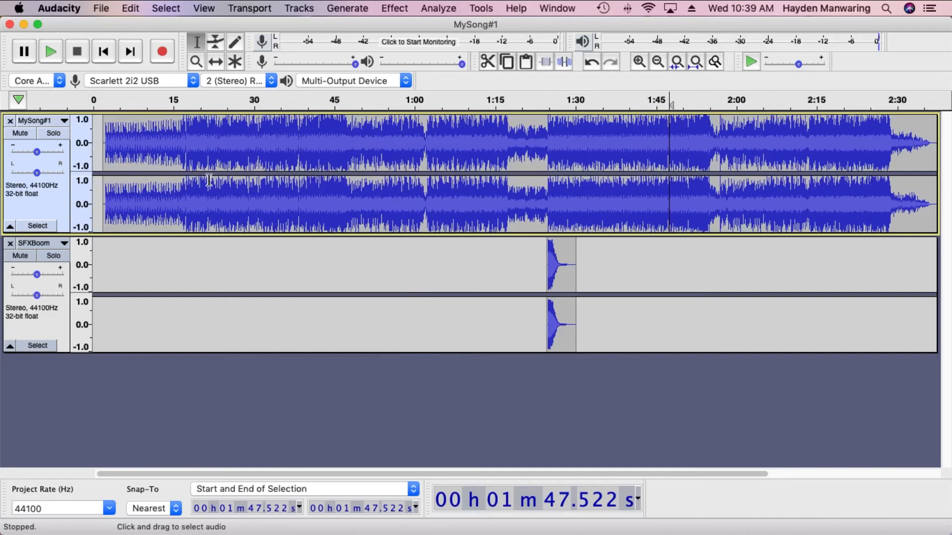
{"action": "left_click", "coordinate": [31, 227]}
{"action": "left_click", "coordinate": [49, 347]}
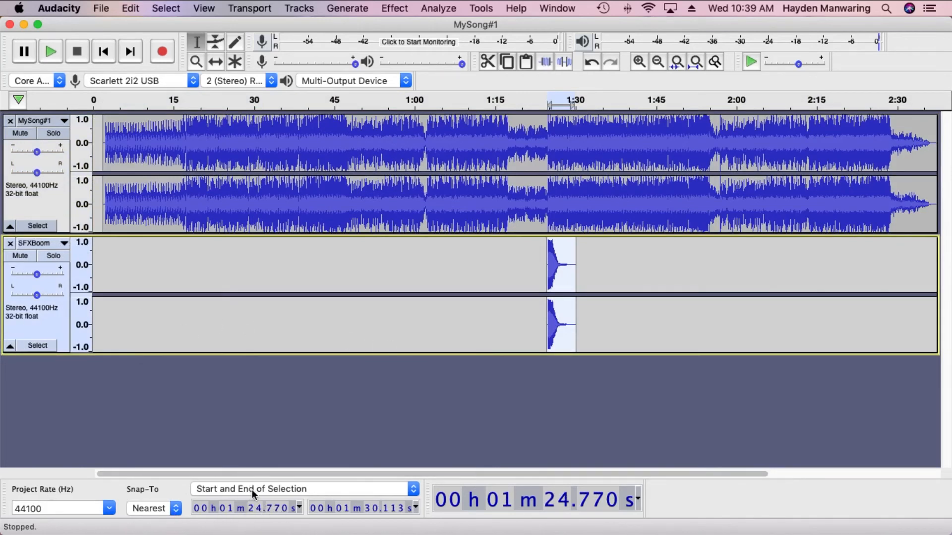
Choose 44100 Hz as the project rate
{"action": "left_click", "coordinate": [60, 509]}
{"action": "left_click", "coordinate": [108, 509]}
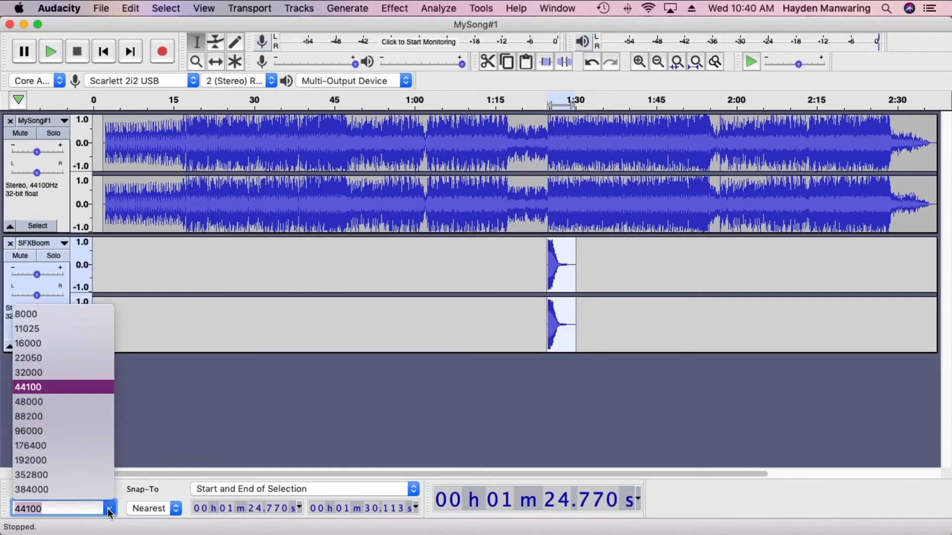
{"action": "left_click", "coordinate": [48, 388]}
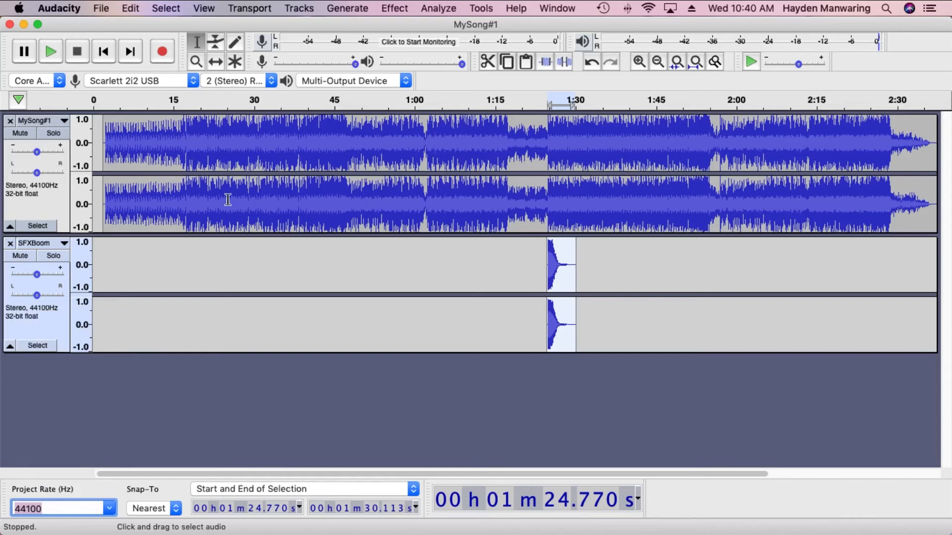
Shift the MySong#1 clip earlier with the Time Shift tool so it starts at the beginning of the timeline
{"action": "left_click", "coordinate": [215, 61]}
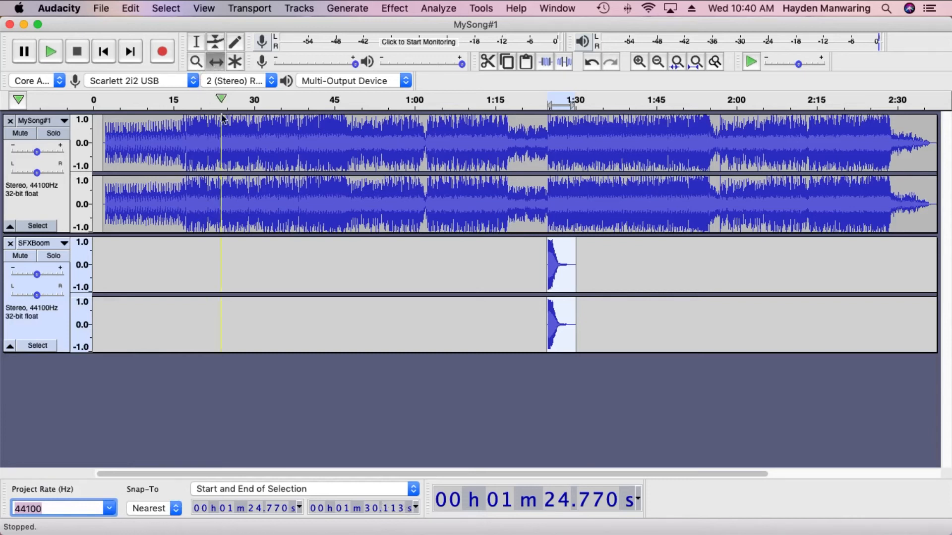
{"action": "mouse_move", "coordinate": [224, 193]}
{"action": "left_mouse_down"}
{"action": "mouse_move", "coordinate": [664, 219]}
{"action": "mouse_move", "coordinate": [616, 204]}
{"action": "mouse_move", "coordinate": [661, 200]}
{"action": "mouse_move", "coordinate": [211, 194]}
{"action": "left_mouse_up"}
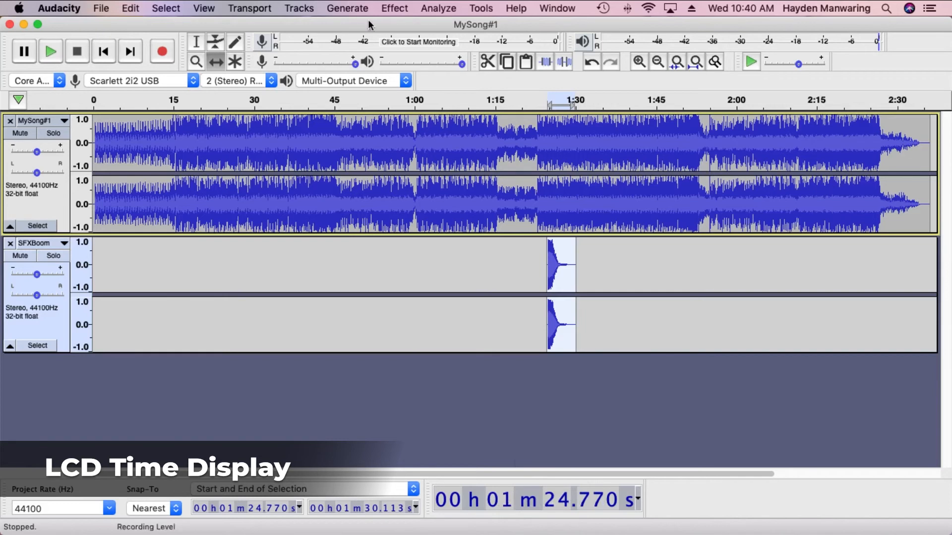
Place the cursor in MySong#1 at about 1:49.5 and set the audio position display format to dd:hh:mm:ss
{"action": "left_click", "coordinate": [196, 41]}
{"action": "left_click", "coordinate": [422, 156]}
{"action": "left_click", "coordinate": [554, 154]}
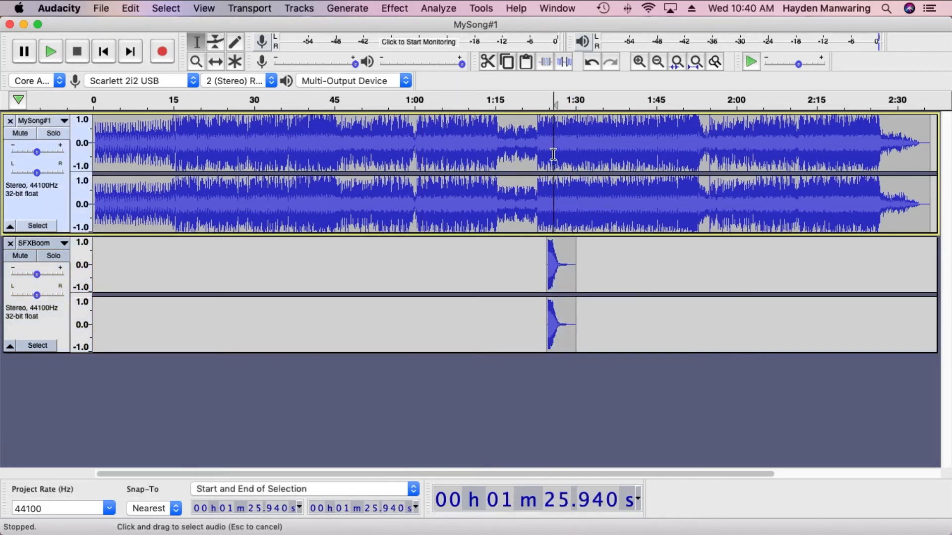
{"action": "left_click", "coordinate": [680, 153]}
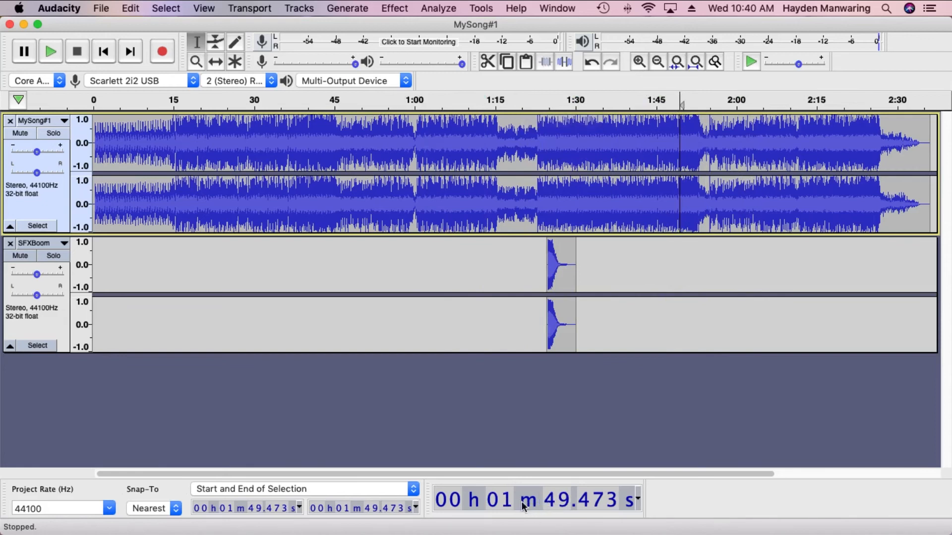
{"action": "left_click", "coordinate": [638, 501]}
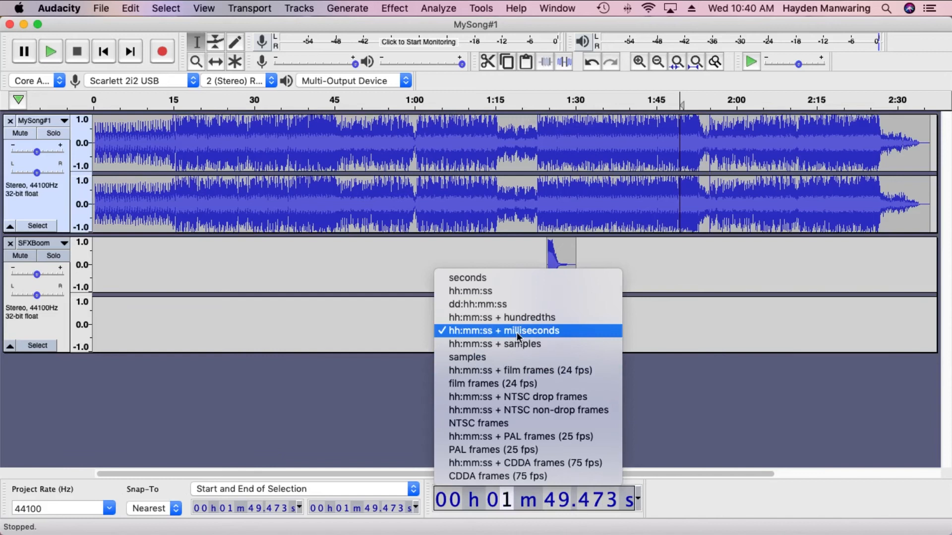
{"action": "left_click", "coordinate": [516, 304]}
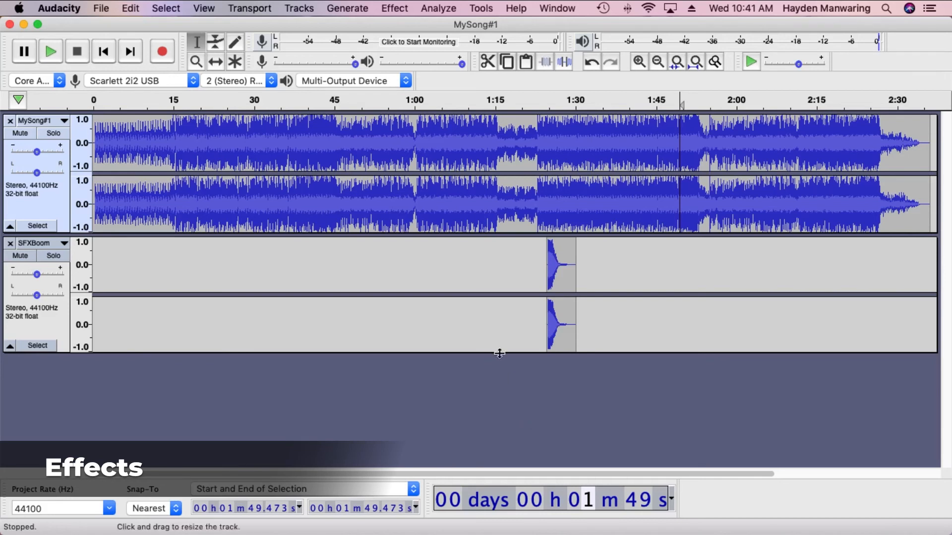
Review the list of audio effects available for the tracks, such as Fade In
{"action": "left_click", "coordinate": [395, 8]}
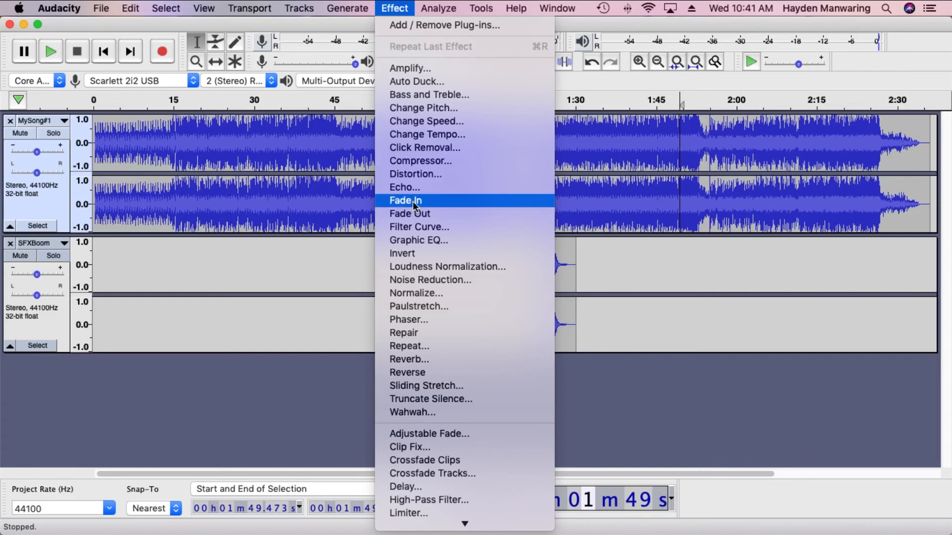
{"action": "left_click", "coordinate": [633, 306]}
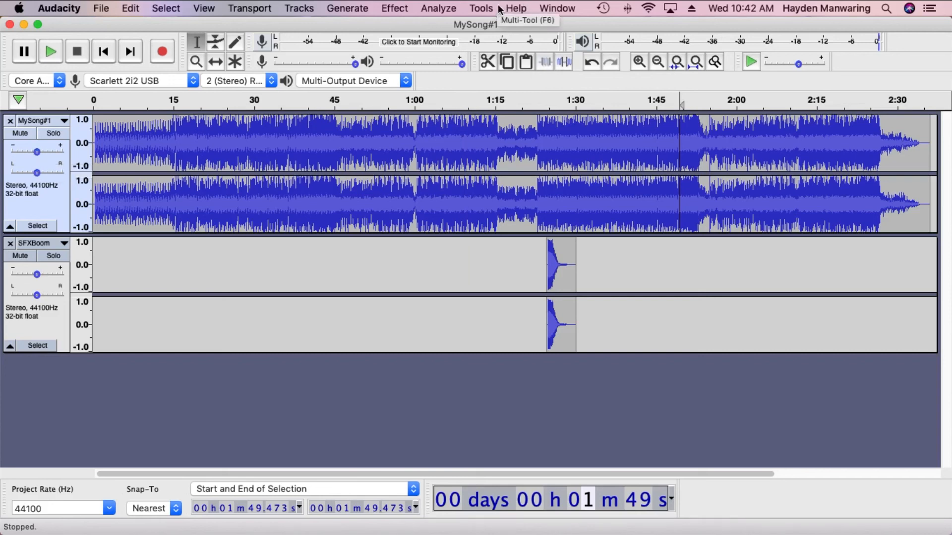
{"action": "left_click", "coordinate": [391, 7]}
{"action": "left_click", "coordinate": [391, 7]}
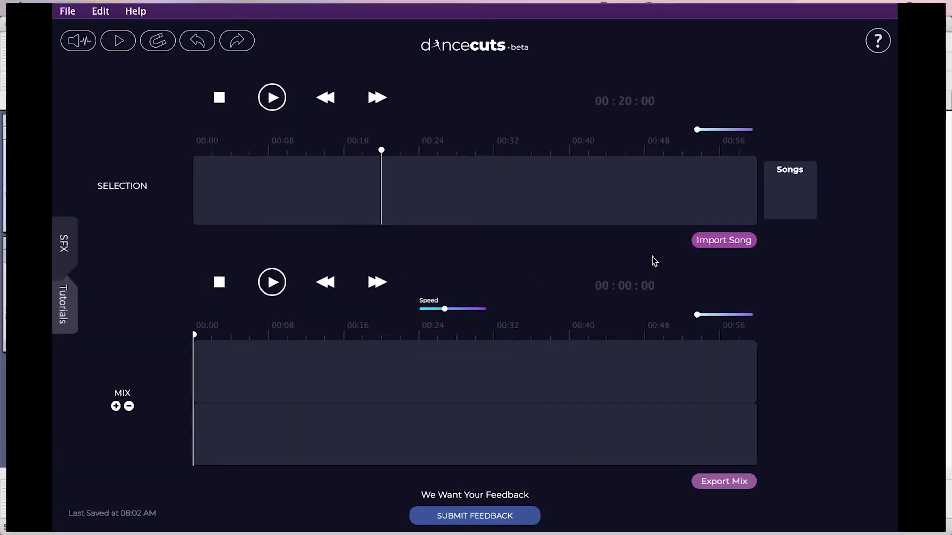
Switch to dancecuts and import Song #1.mp3 from the Music folder
{"action": "left_click", "coordinate": [726, 239]}
{"action": "left_click", "coordinate": [388, 110]}
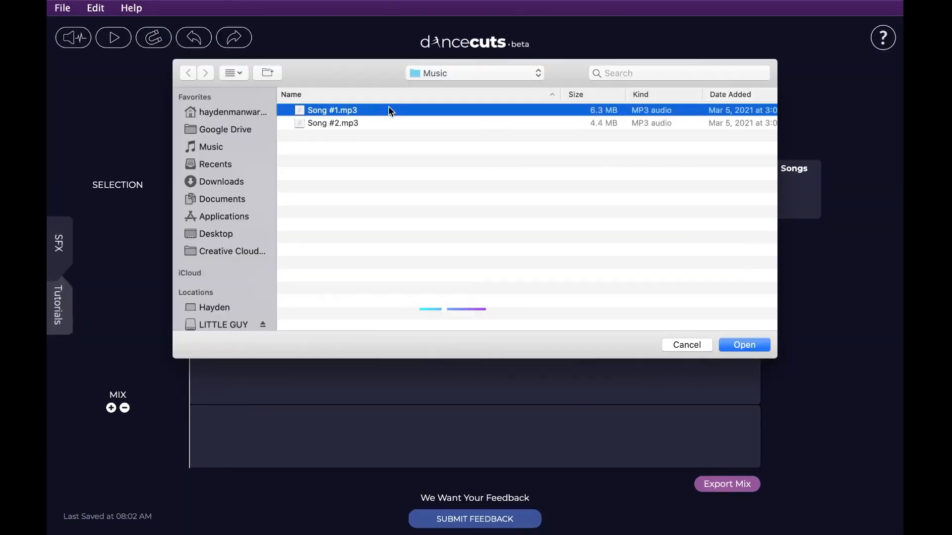
{"action": "double_click", "coordinate": [388, 110]}
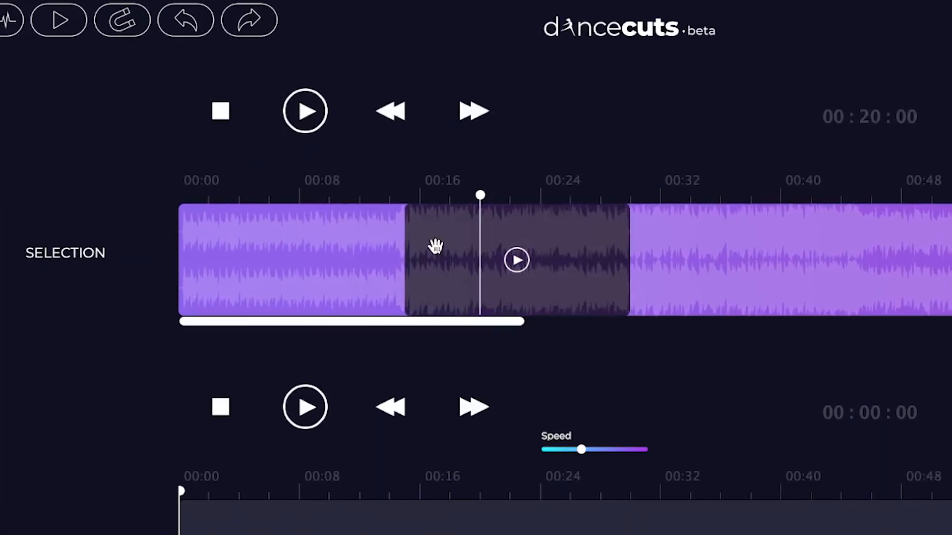
Select Song #1's first 24 seconds or so, preview the section, and add it to the first mix track
{"action": "left_click_drag", "start_coordinate": [353, 181], "coordinate": [234, 182]}
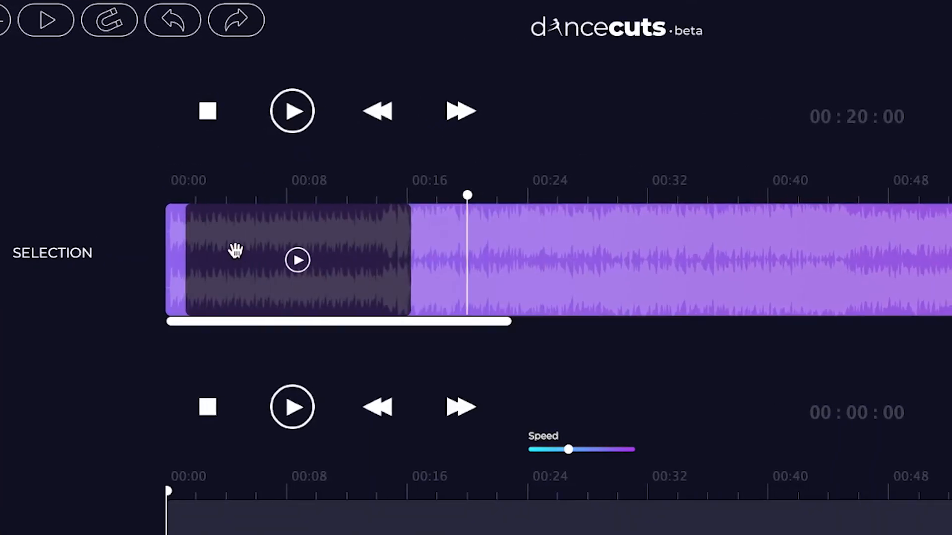
{"action": "left_click_drag", "start_coordinate": [236, 251], "coordinate": [227, 248]}
{"action": "left_click_drag", "start_coordinate": [402, 270], "coordinate": [525, 277]}
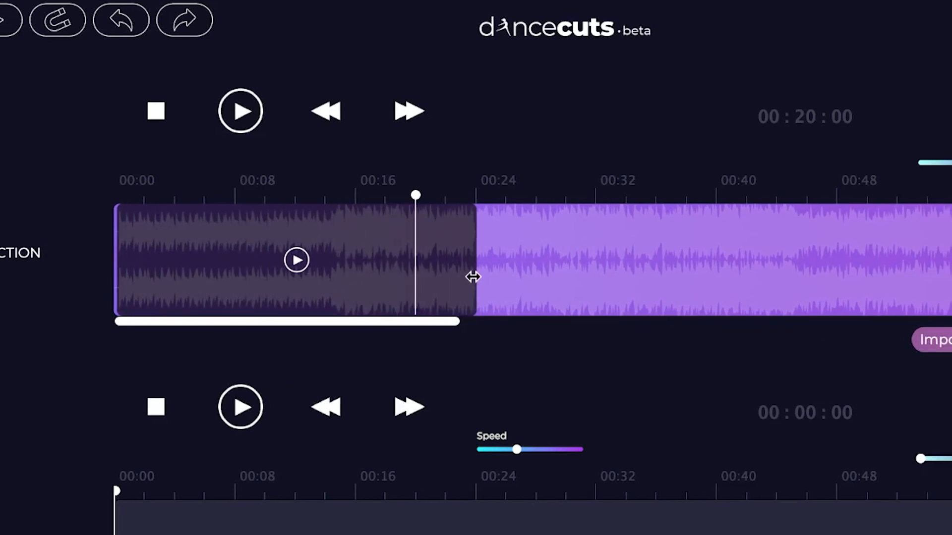
{"action": "left_click", "coordinate": [297, 260]}
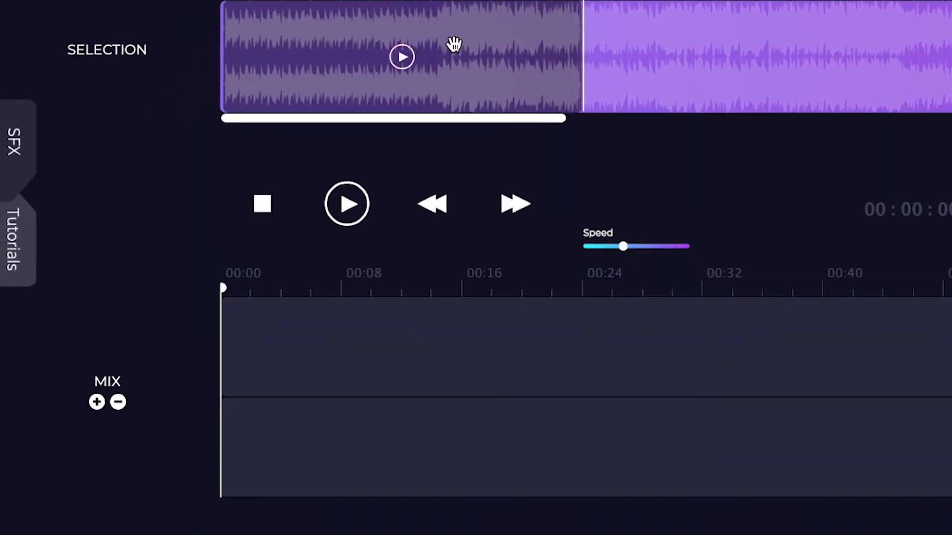
{"action": "left_click_drag", "start_coordinate": [421, 49], "coordinate": [427, 346]}
Import Song #2.mp3 as the second source song
{"action": "left_click", "coordinate": [926, 187]}
{"action": "double_click", "coordinate": [343, 109]}
Add Song #2's section from about 0:25 to 0:48 to the second mix track, right after Song #1's clip ends
{"action": "left_click_drag", "start_coordinate": [375, 201], "coordinate": [474, 201]}
{"action": "left_click_drag", "start_coordinate": [598, 197], "coordinate": [707, 188]}
{"action": "left_click_drag", "start_coordinate": [641, 198], "coordinate": [565, 412]}
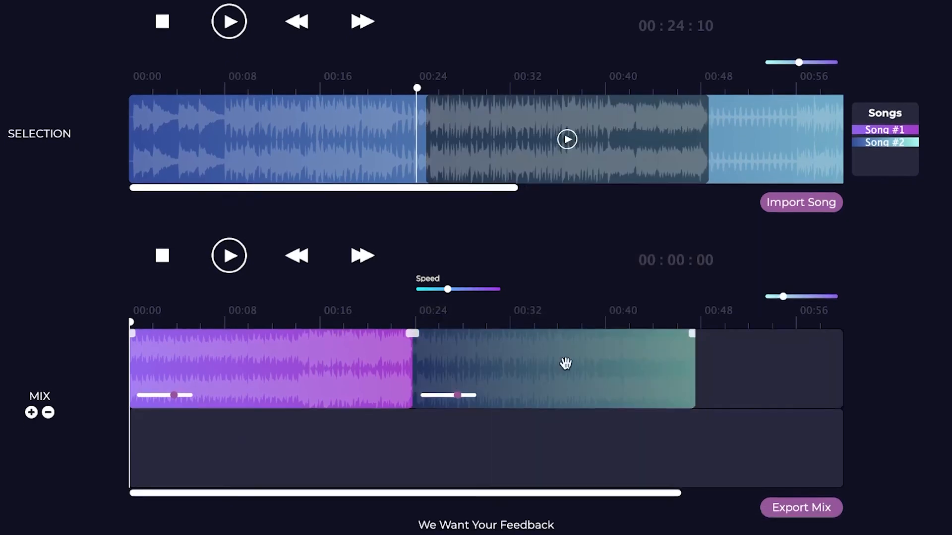
{"action": "left_click_drag", "start_coordinate": [565, 364], "coordinate": [538, 432]}
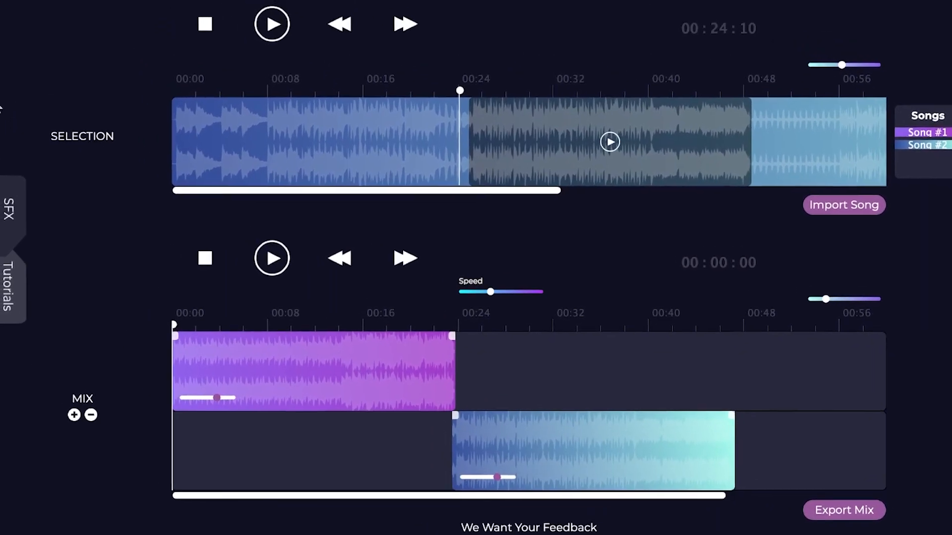
Add a sound effect from the SFX library to the first mix track at the end of the Song #2 clip
{"action": "left_click", "coordinate": [10, 207]}
{"action": "left_click_drag", "start_coordinate": [270, 449], "coordinate": [757, 387]}
{"action": "left_click", "coordinate": [348, 214]}
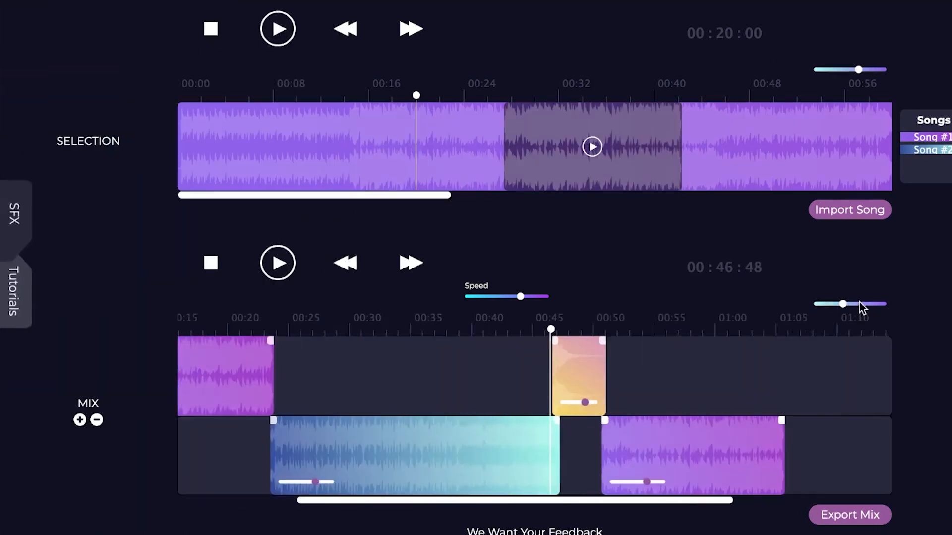
{"action": "left_click", "coordinate": [860, 303]}
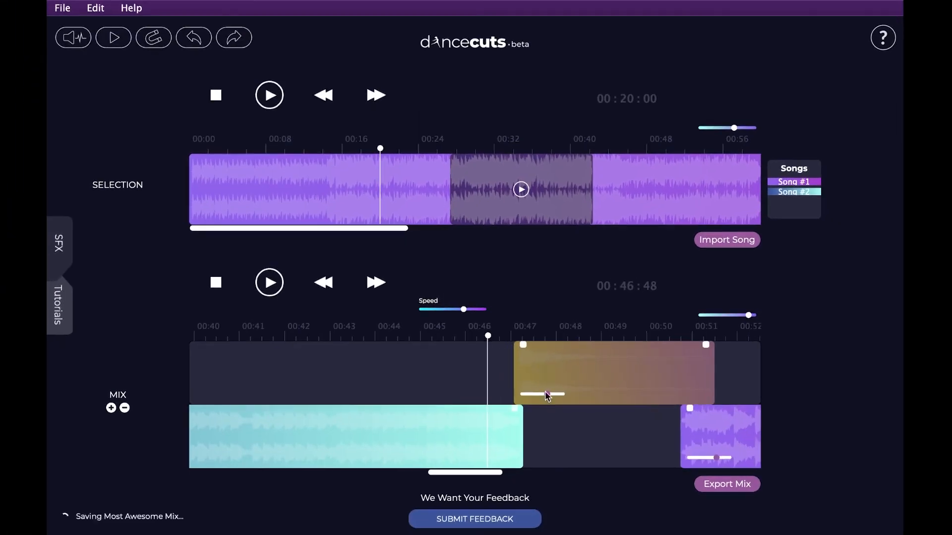